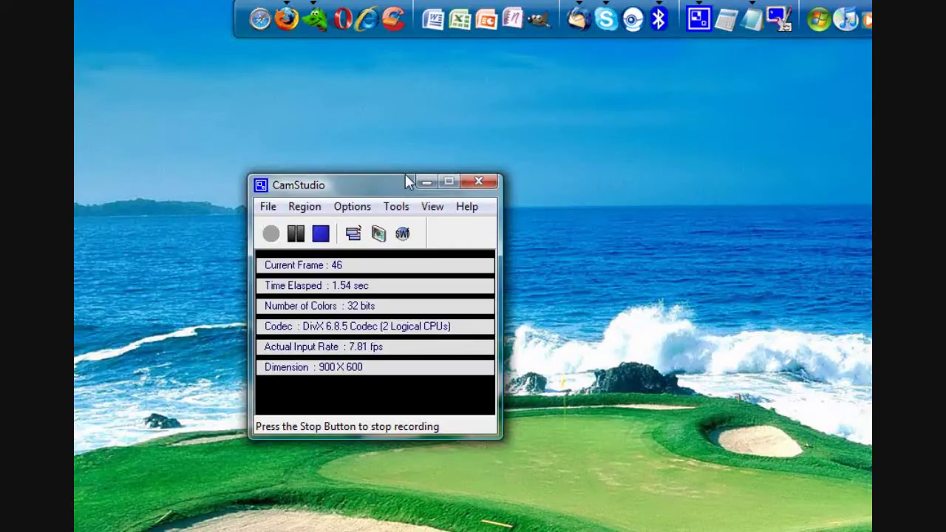
left_click(426, 182)
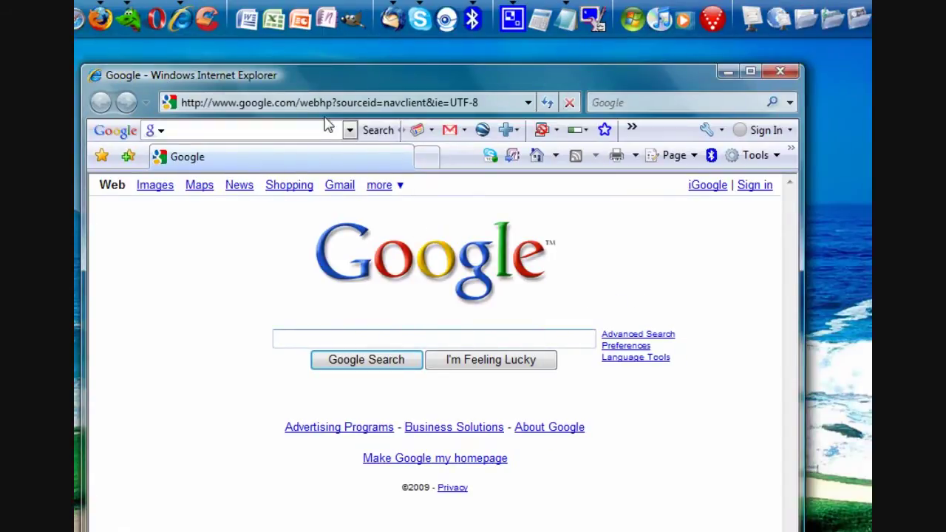
left_click(346, 103)
type("www")
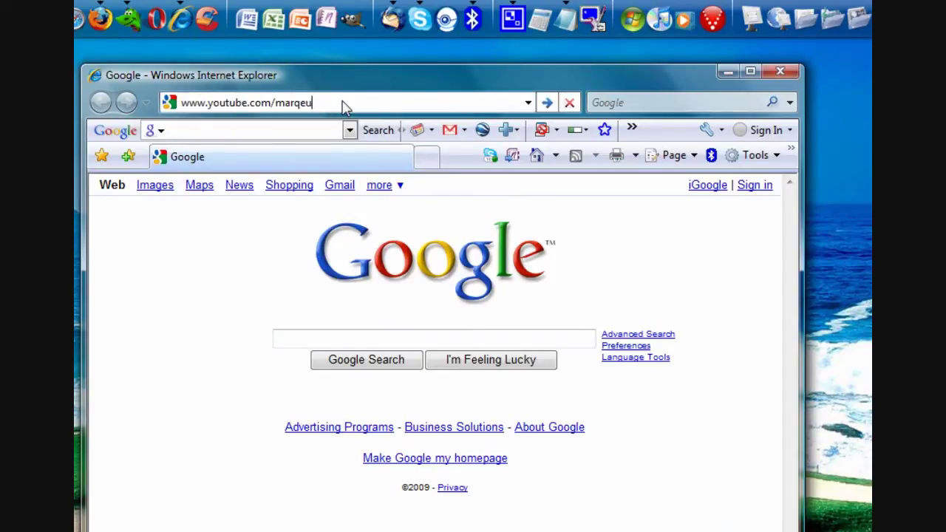
type(".youtube.com/marquesbrownlee")
key("Return")
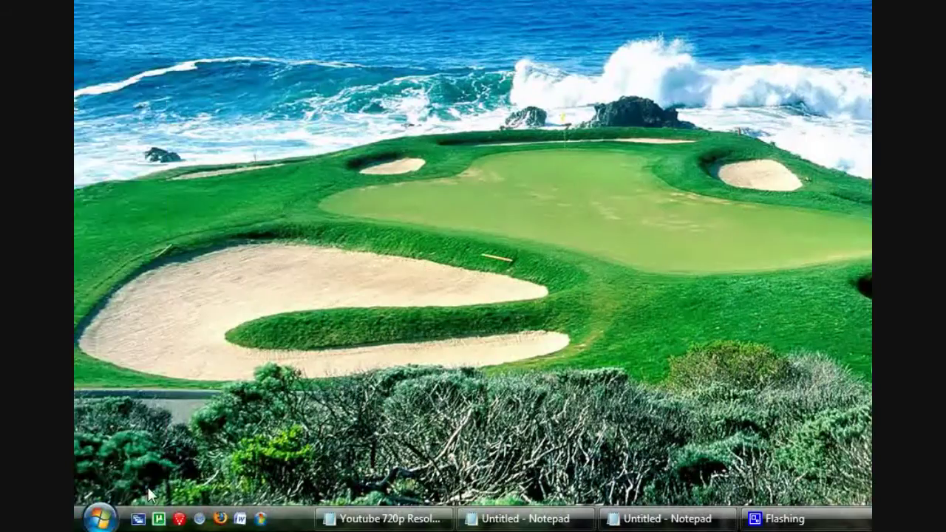
- Search for regedit from the Windows Start menu and launch Registry Editor
left_click(100, 519)
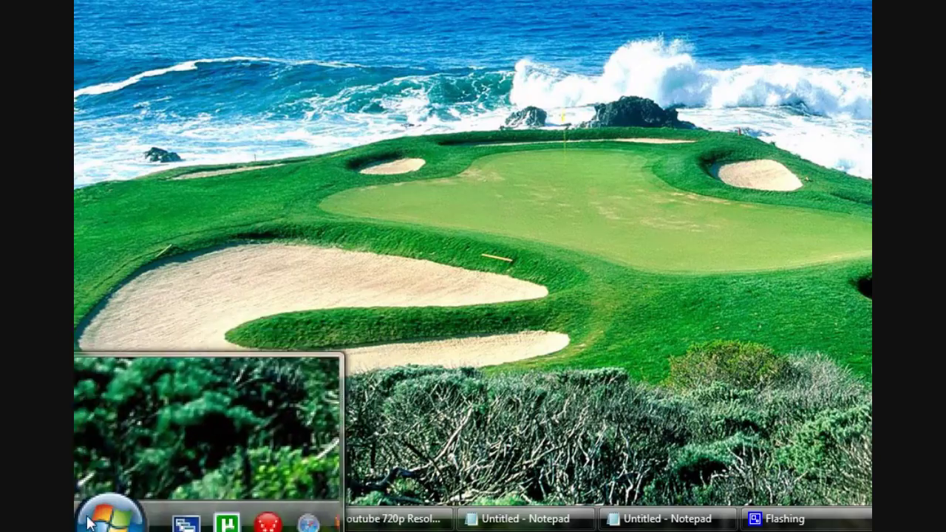
left_click(96, 521)
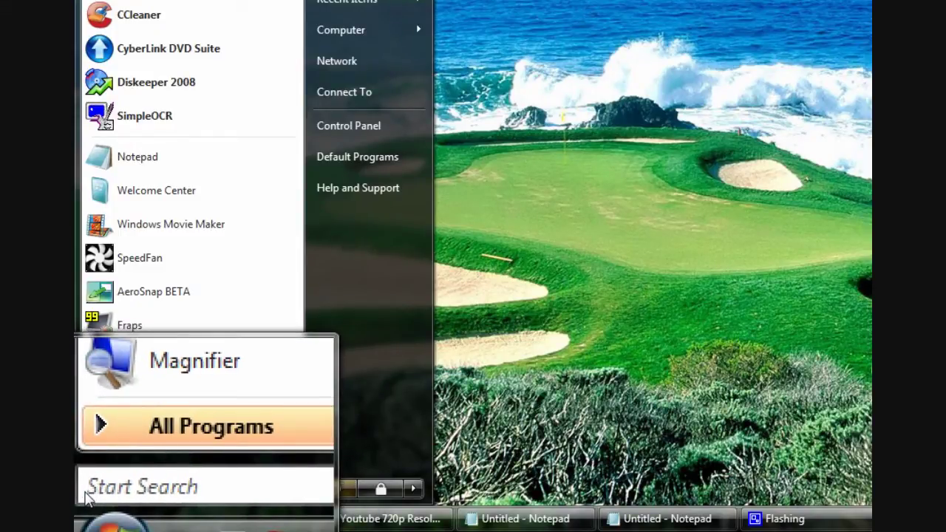
type("regedit")
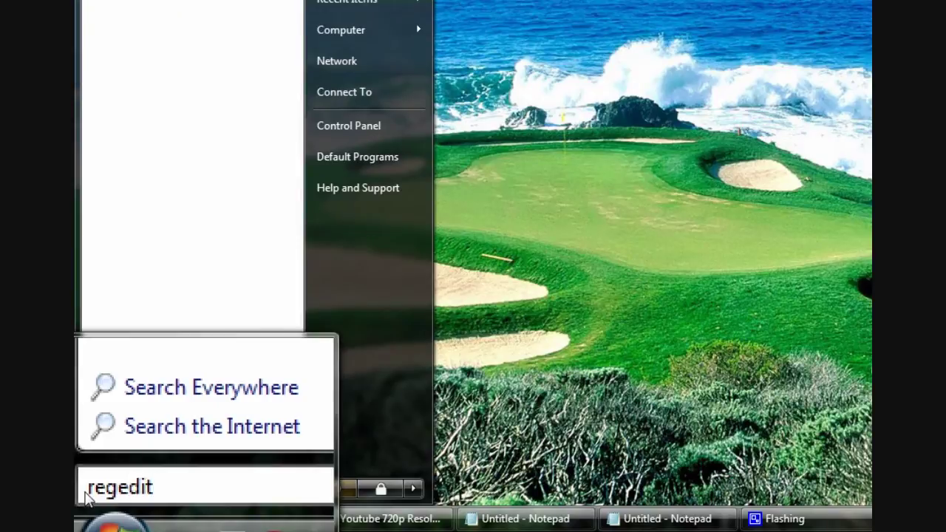
key("Return")
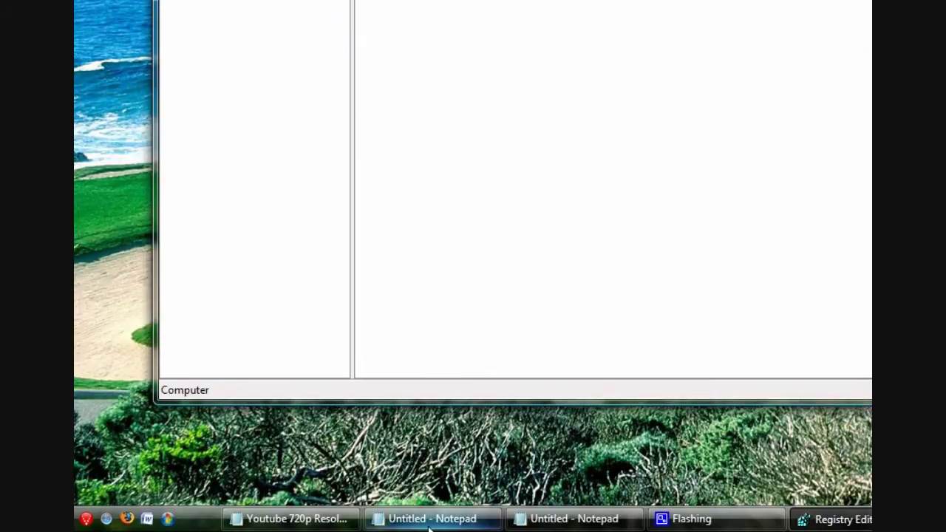
- Consult the instructions in the untitled Notepad notes, minimize them, and expand HKEY_CURRENT_USER in Registry Editor
left_click(433, 517)
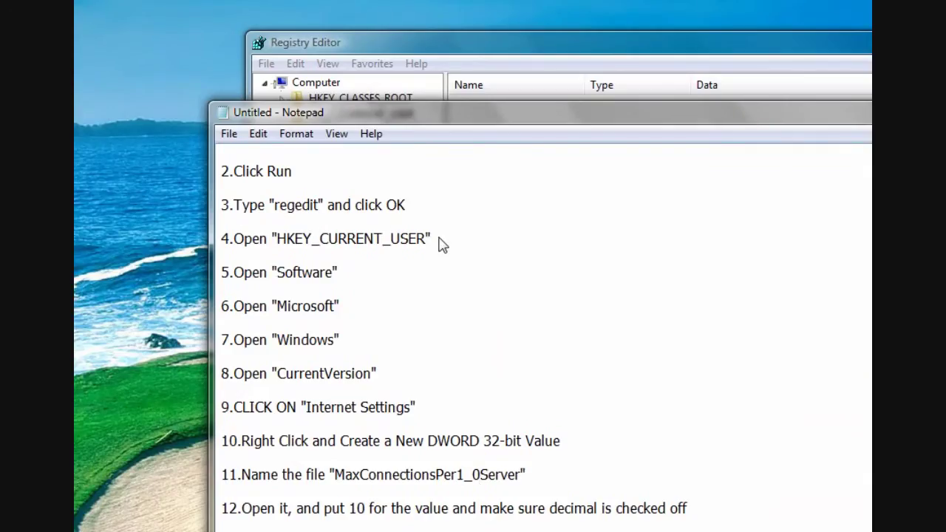
scroll(444, 244, "up", 4)
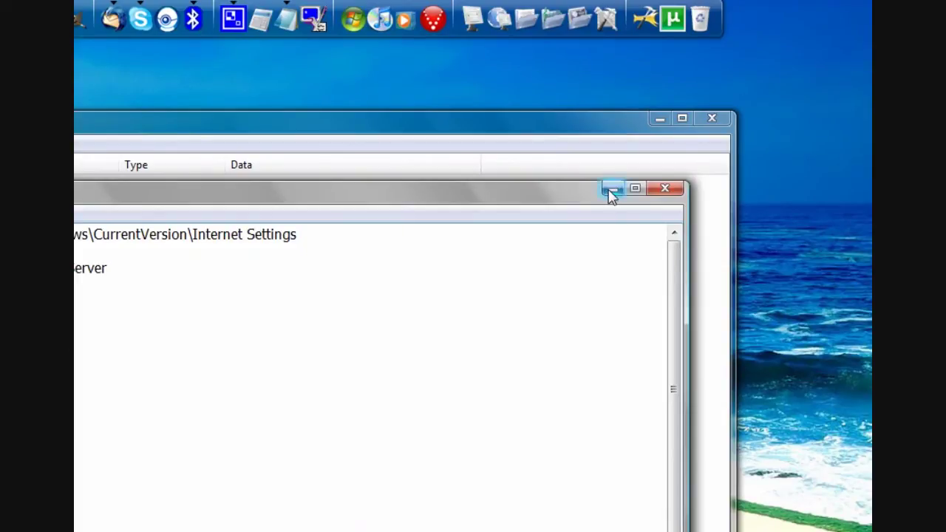
left_click(611, 190)
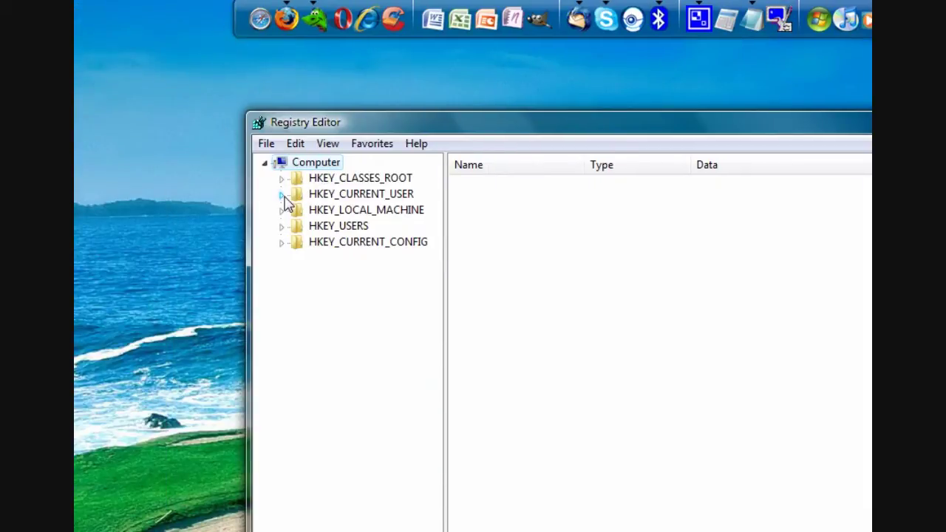
left_click(281, 194)
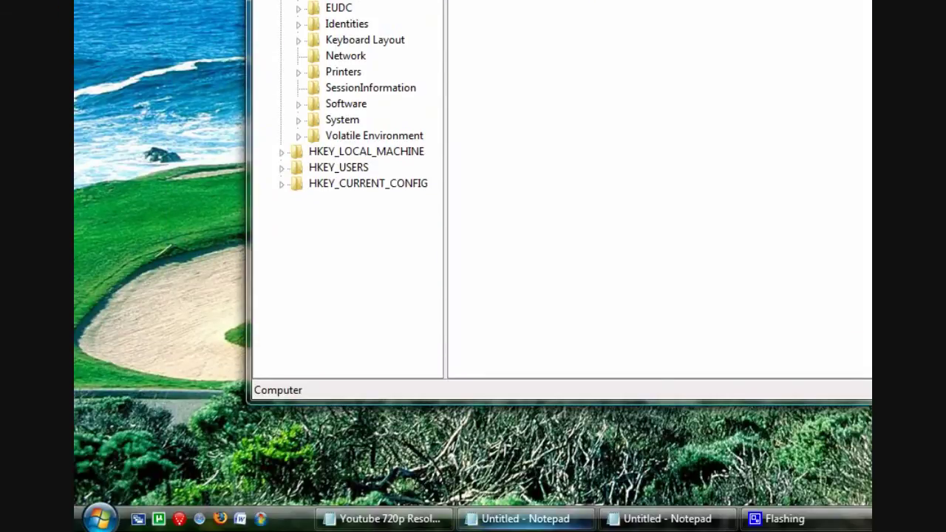
- Bring the Notepad notes back up, move their window lower over the registry tree, and return to Registry Editor
left_click(526, 517)
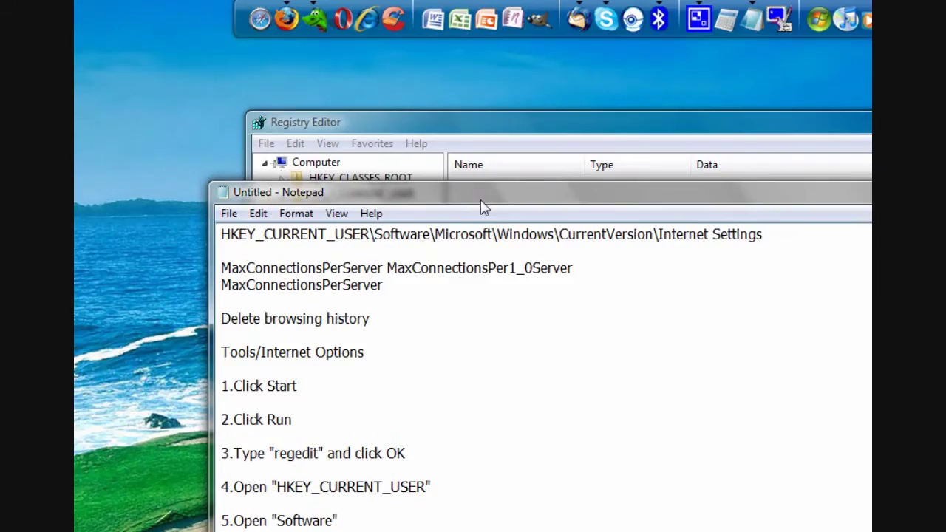
left_click_drag(481, 29, 456, 200)
left_click_drag(456, 377, 460, 382)
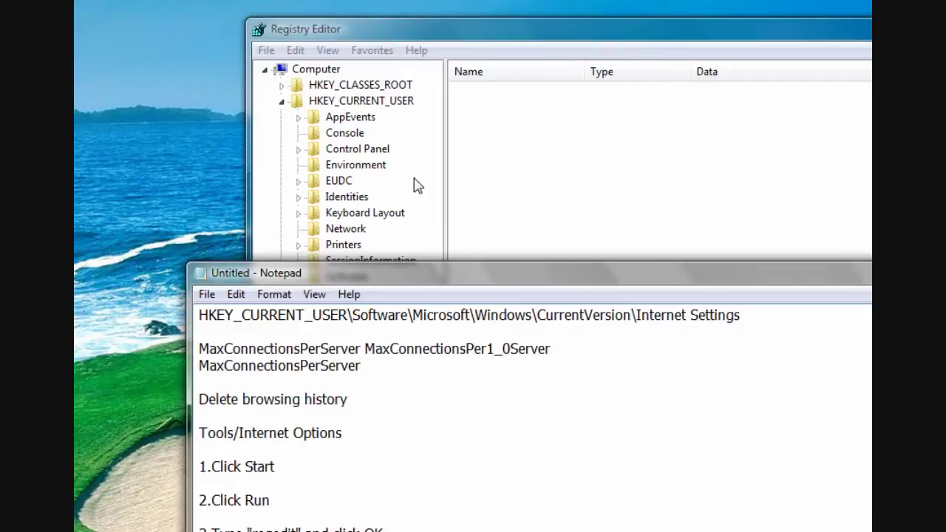
left_click(418, 185)
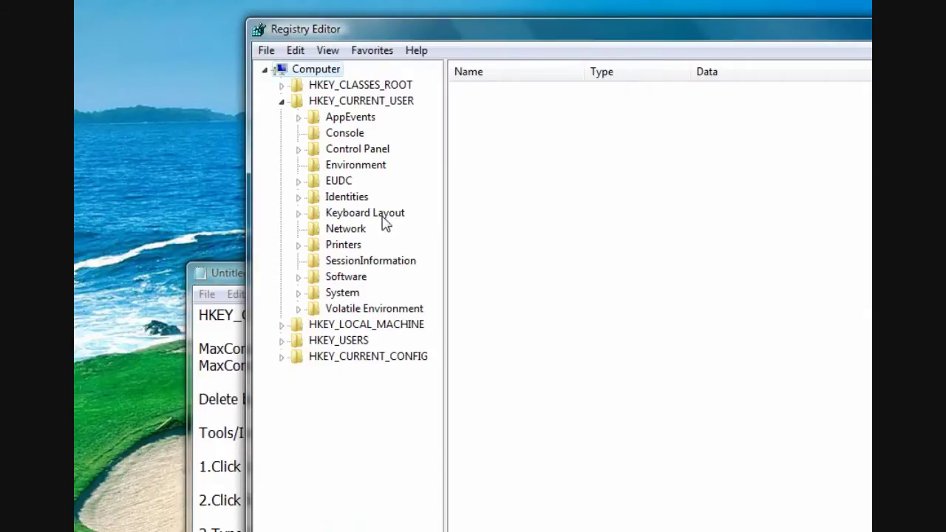
- Expand the Software key under HKEY_CURRENT_USER and the Microsoft key inside it
left_click(299, 277)
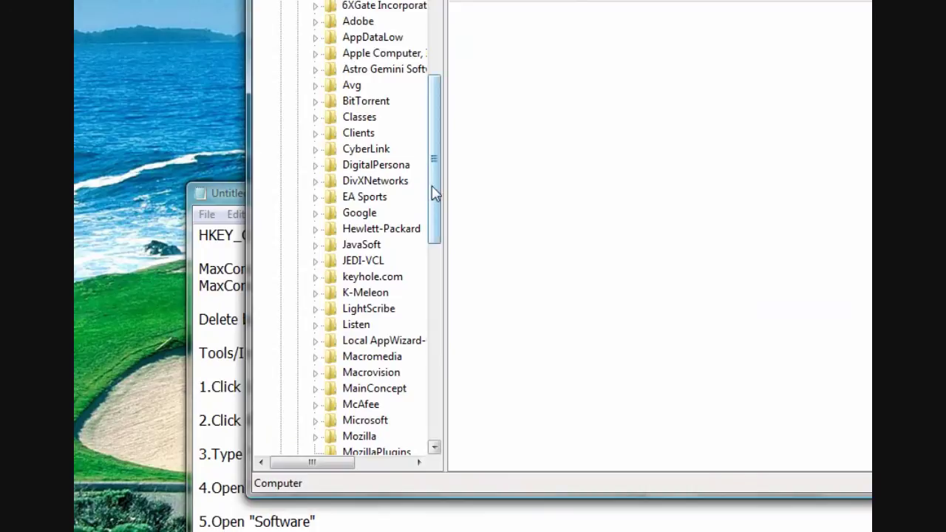
left_click_drag(434, 194, 436, 211)
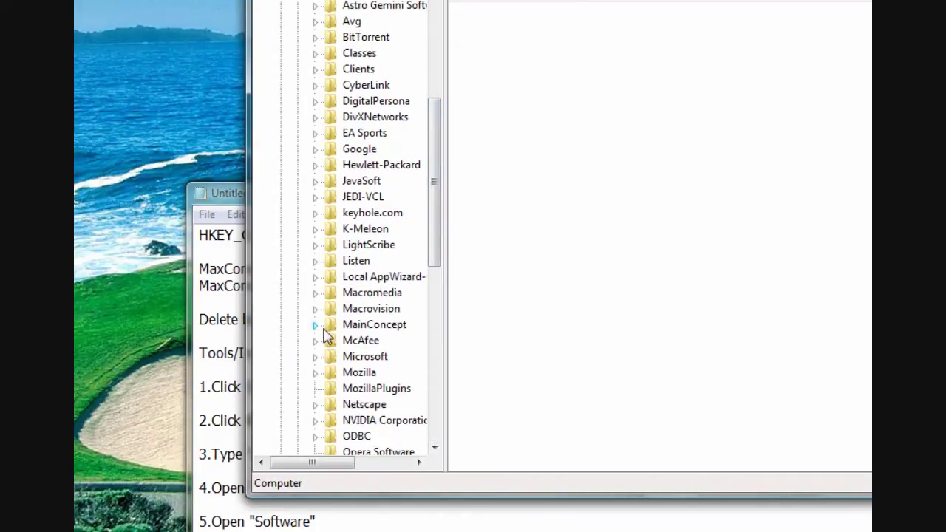
left_click(315, 356)
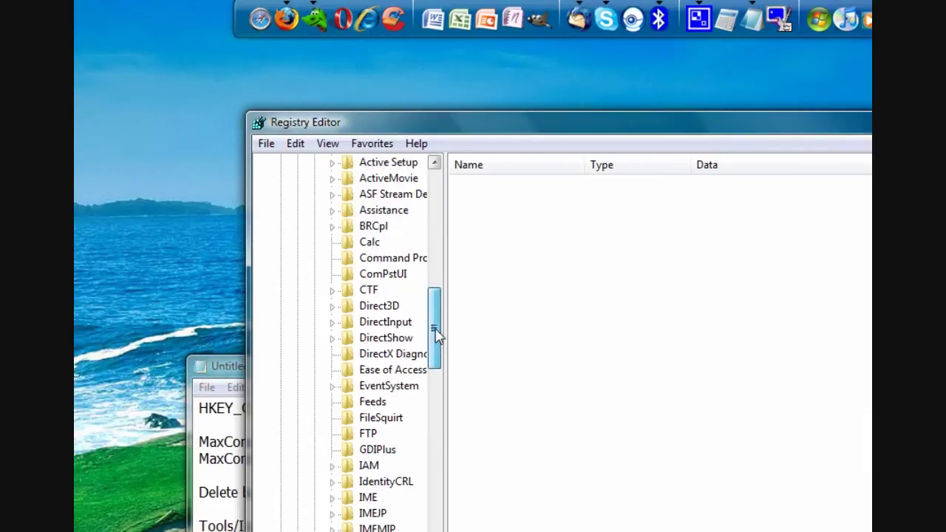
- Check the next key in the notes, expand Windows and CurrentVersion under Microsoft, and select Internet Settings
mouse_move(436, 334)
left_mouse_down()
mouse_move(434, 361)
mouse_move(434, 330)
left_mouse_up()
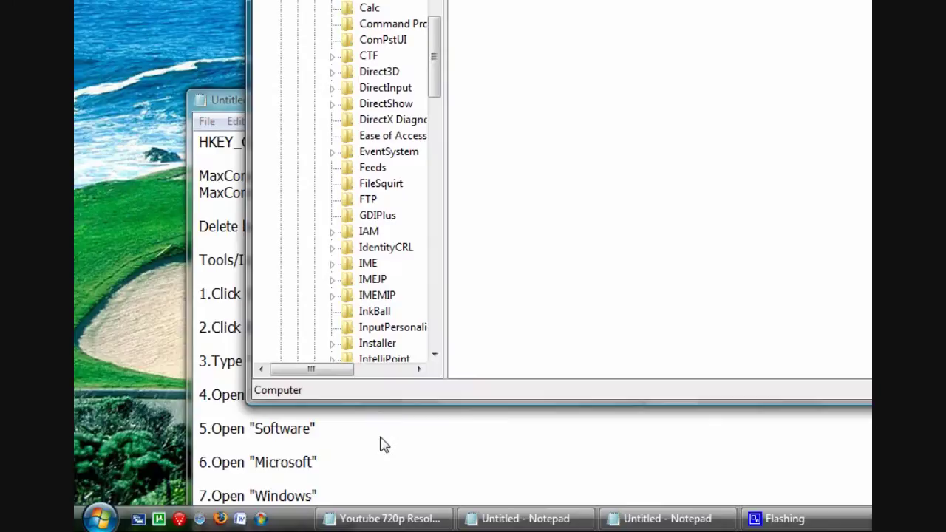
left_click(385, 444)
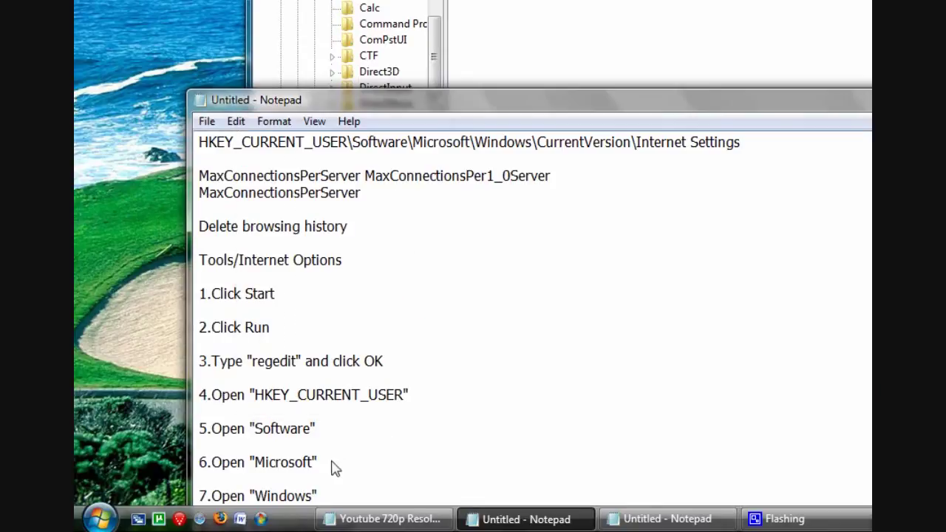
left_click(583, 18)
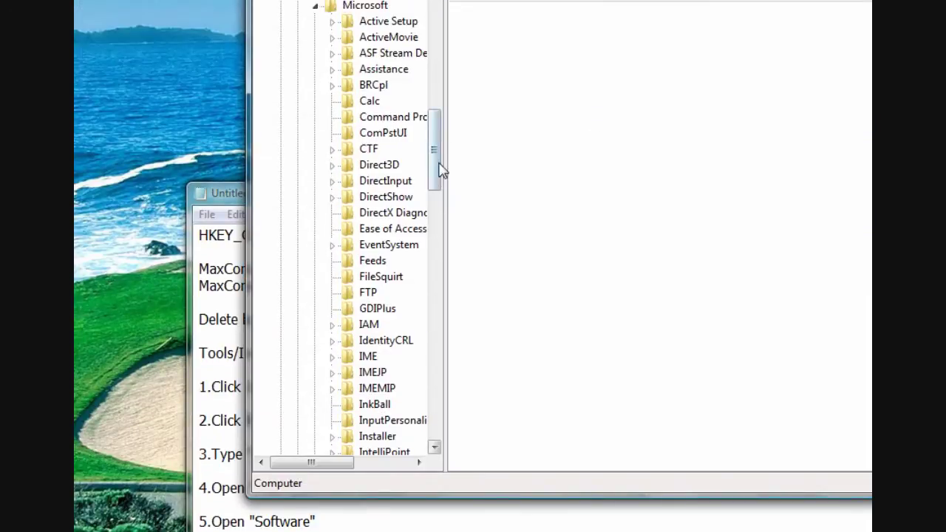
left_click_drag(438, 164, 435, 316)
left_click(334, 183)
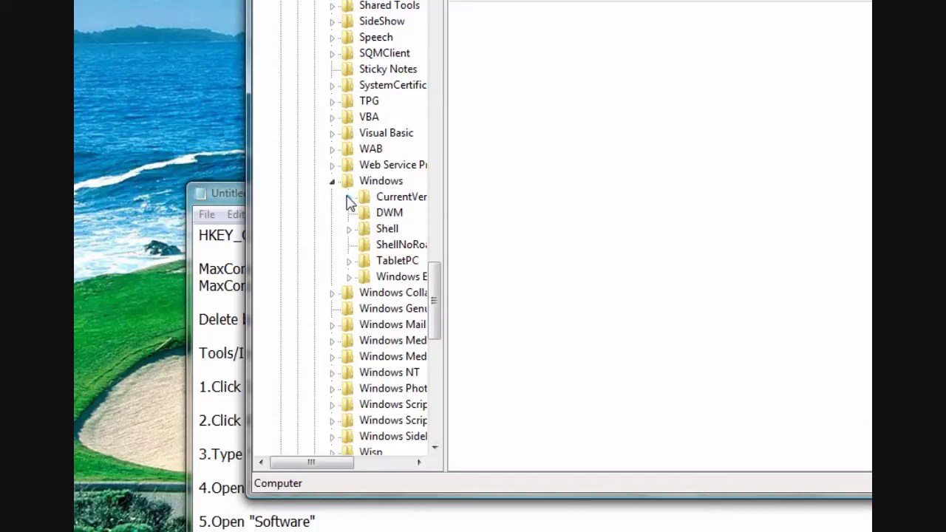
left_click(349, 199)
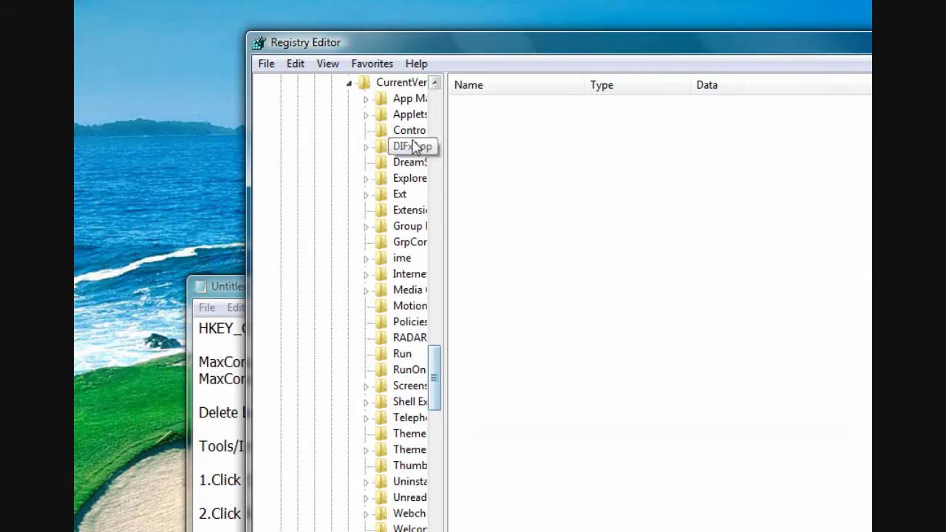
left_click(409, 281)
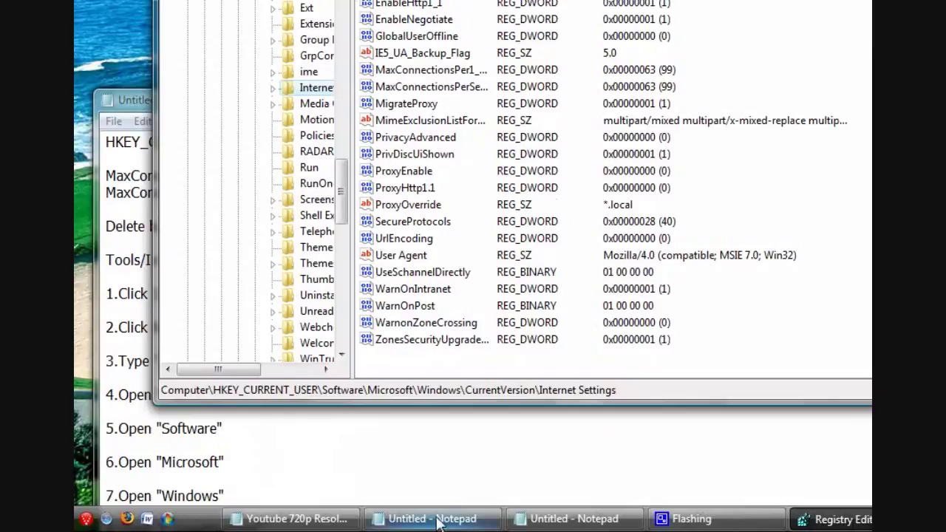
- Consult the Notepad notes for the value names, reposition their window, and return to Registry Editor
left_click(436, 519)
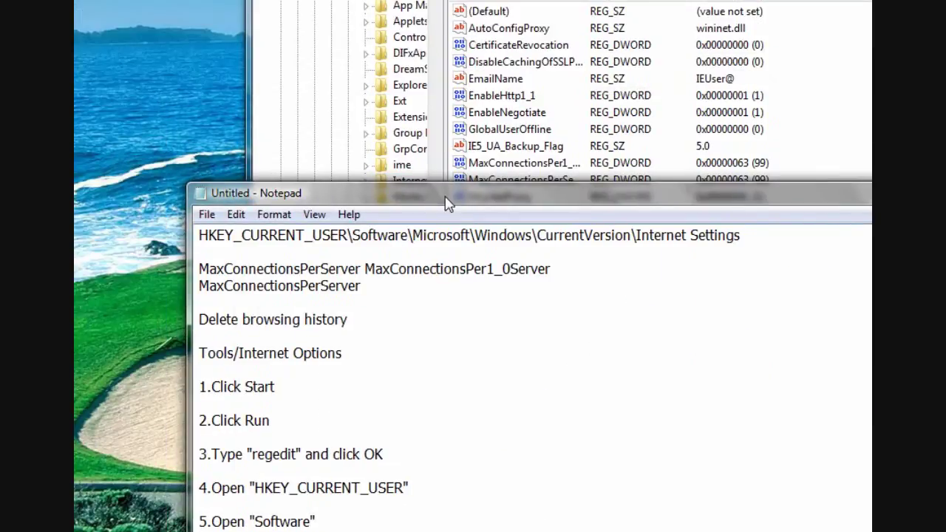
left_click_drag(447, 97, 490, 30)
left_click_drag(491, 222, 504, 178)
left_click_drag(562, 185, 522, 297)
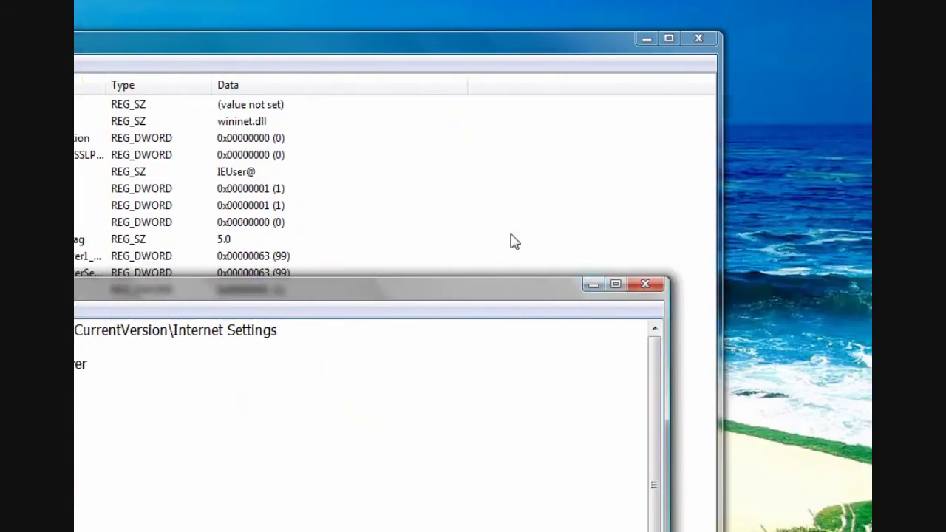
left_click(699, 285)
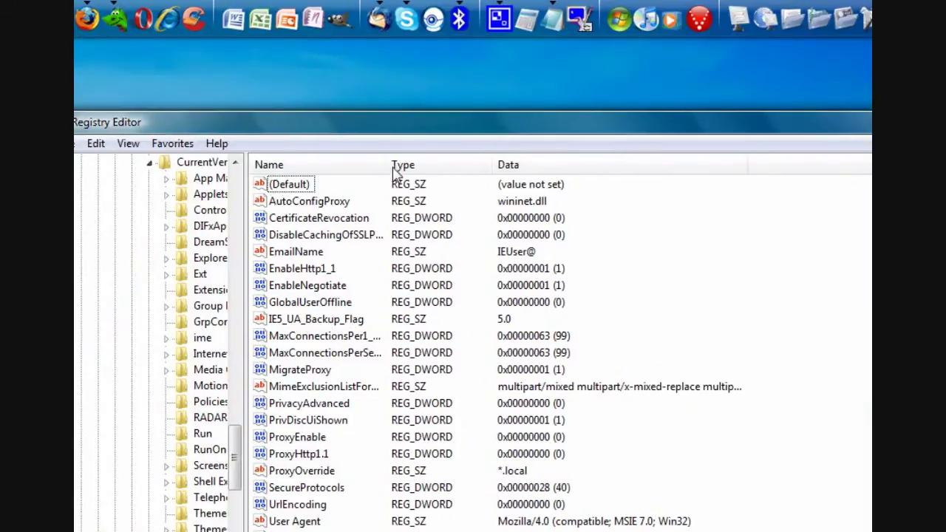
- Widen the Name column to fit the full value names and set MaxConnectionsPer1_0Server to 99 in hexadecimal
double_click(388, 164)
left_click(345, 338)
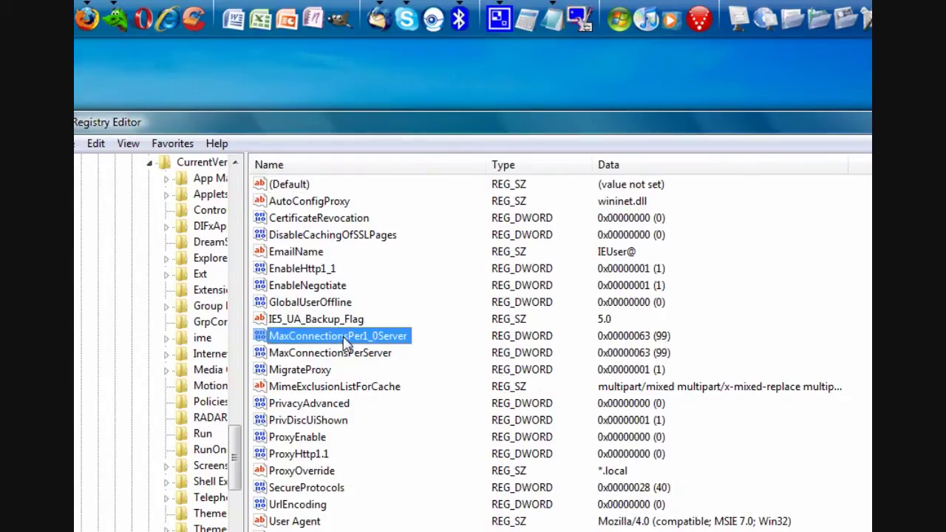
double_click(339, 339)
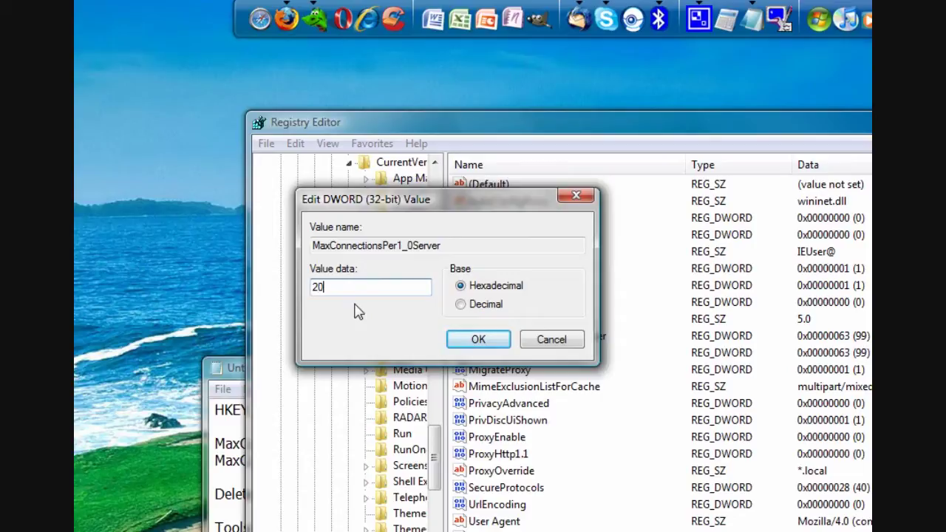
left_click_drag(336, 290, 316, 290)
left_click(475, 339)
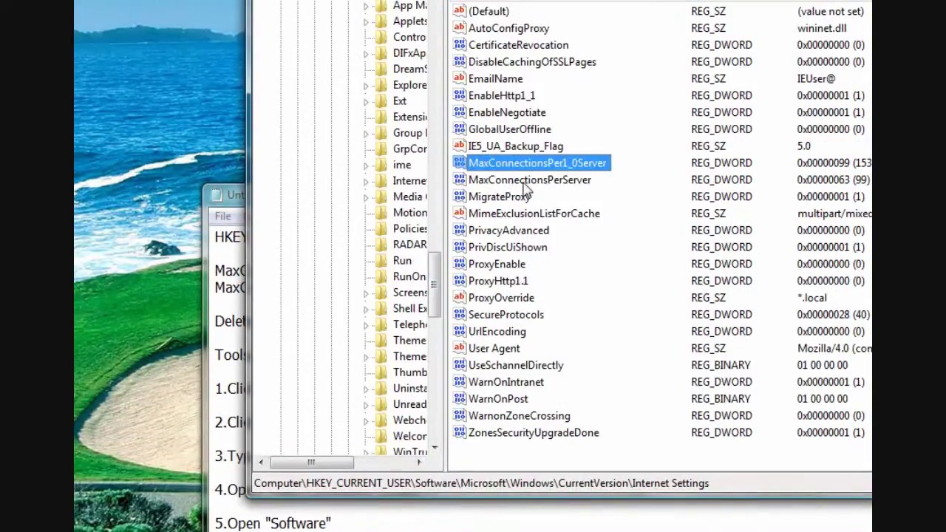
- Set the MaxConnectionsPerServer value data to hexadecimal 99
left_click(526, 181)
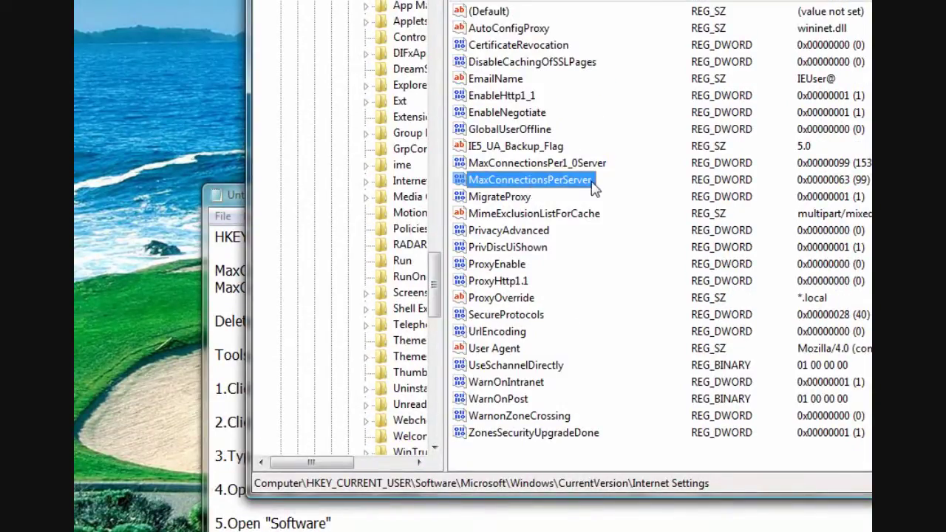
double_click(538, 181)
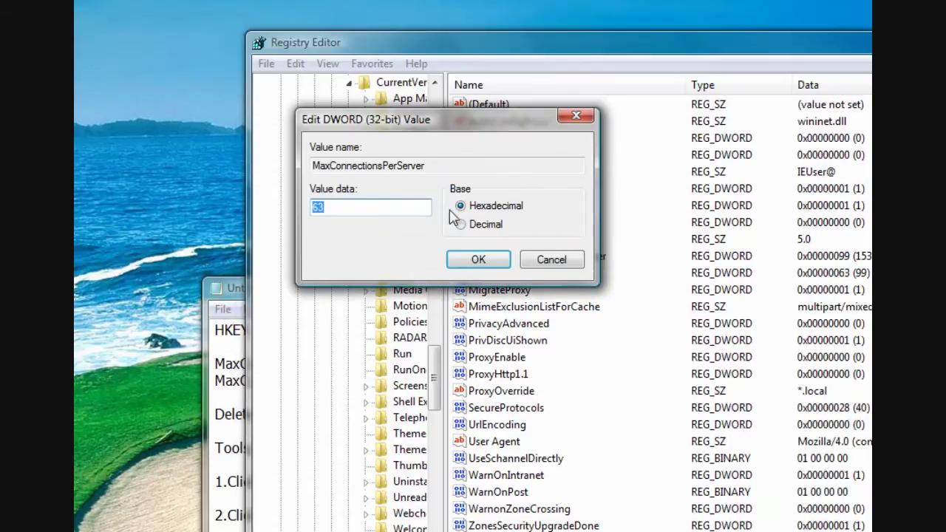
type("999")
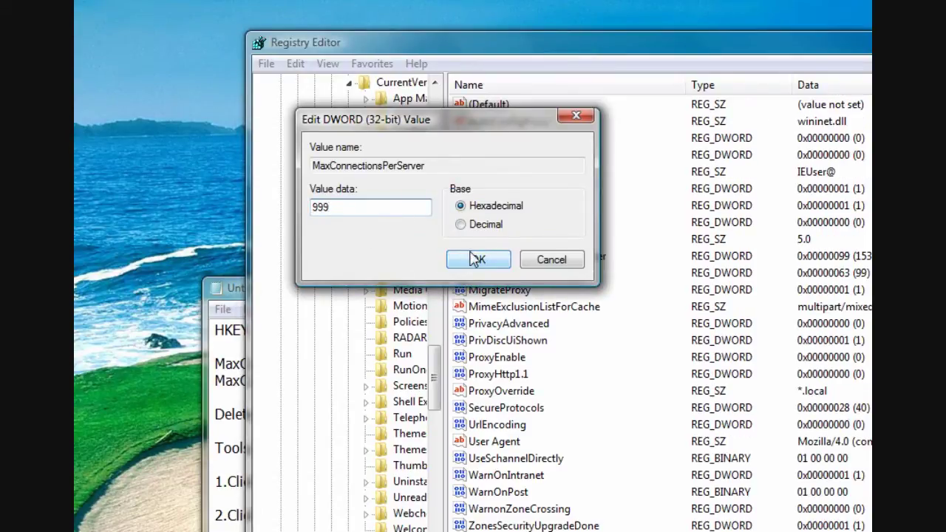
left_click(461, 225)
left_click(479, 260)
- Set the MaxConnectionsPer1_0Server value data to 99 with the decimal base
double_click(543, 256)
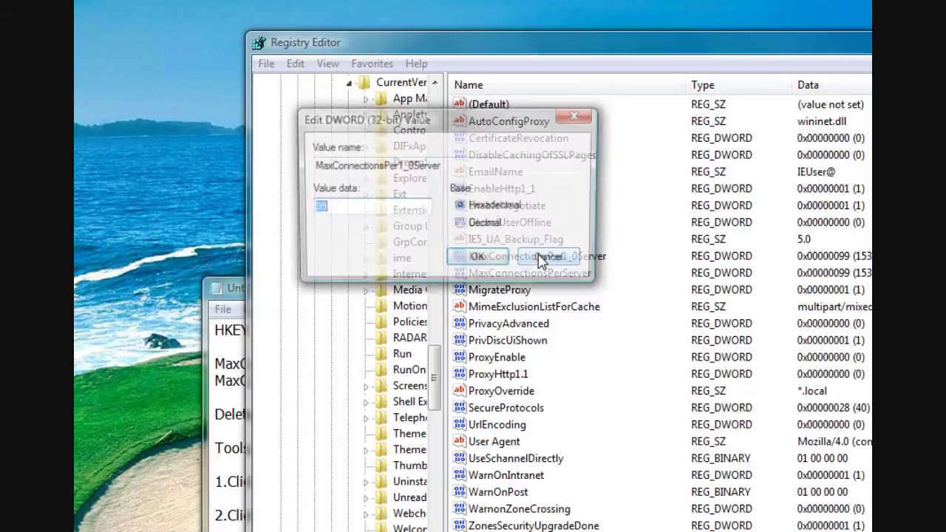
left_click(462, 225)
left_click(477, 260)
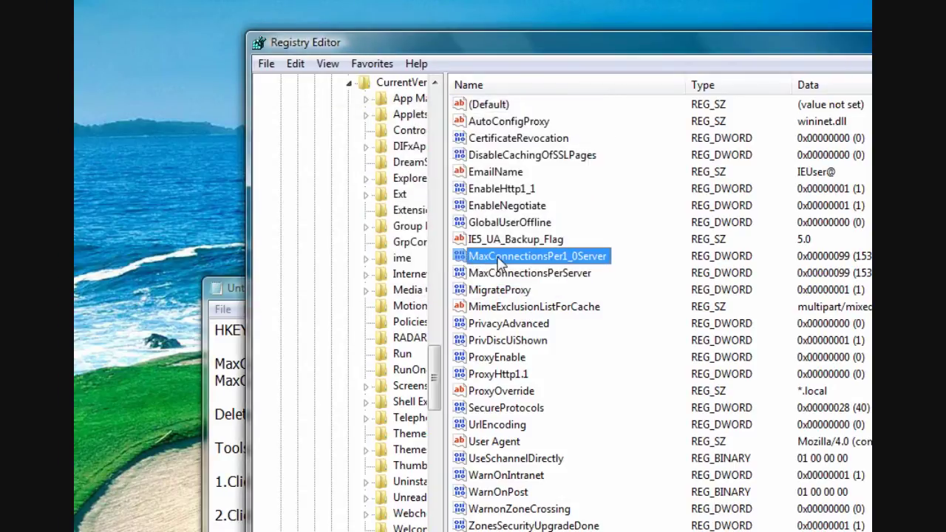
double_click(494, 256)
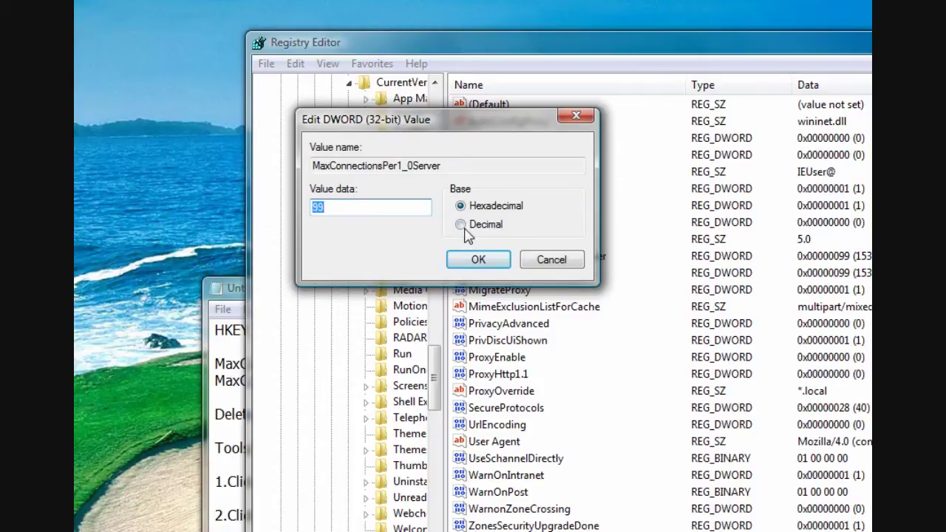
left_click(461, 225)
double_click(363, 211)
type("99")
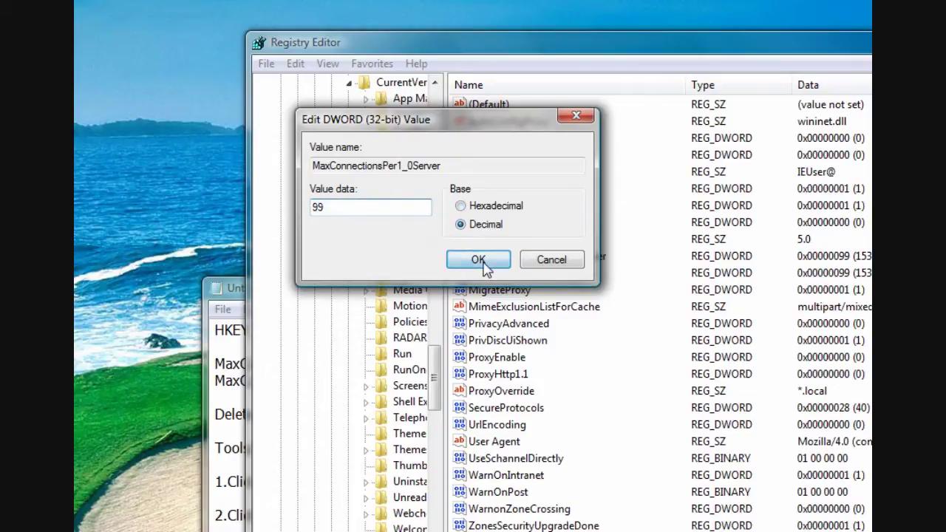
left_click(476, 258)
- Set the MaxConnectionsPerServer value data to 99 with the decimal base
double_click(547, 274)
left_click(460, 225)
double_click(345, 208)
type("99")
left_click(478, 259)
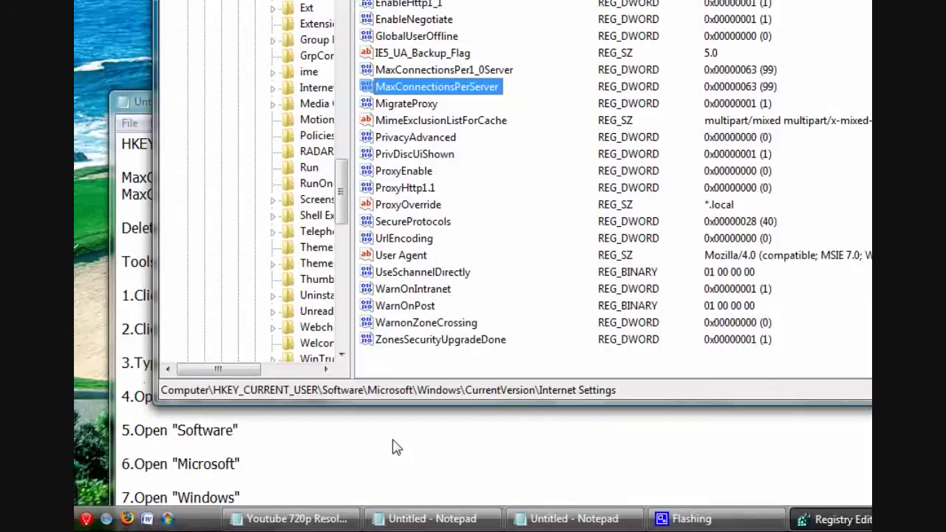
- Consult the registry instructions in the Notepad notes and return to Registry Editor
left_click(397, 447)
scroll(539, 323, "down", 2)
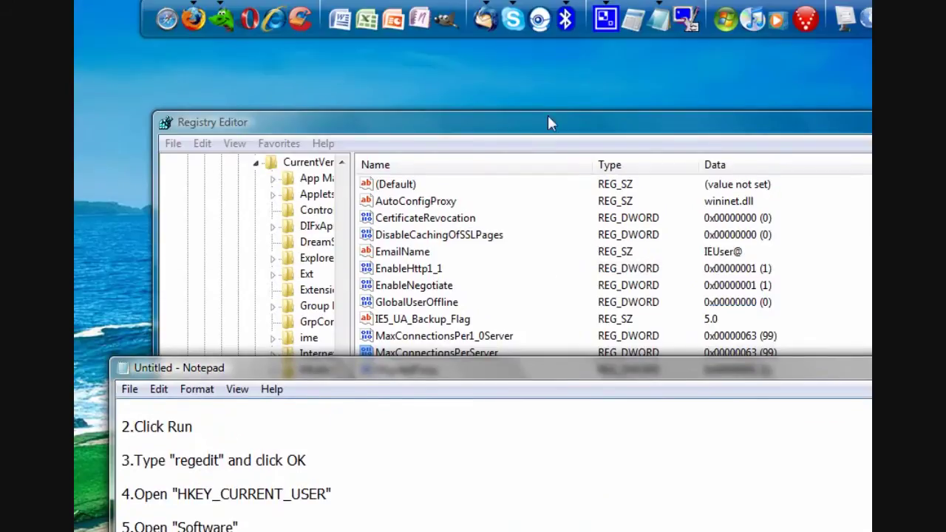
left_click(521, 126)
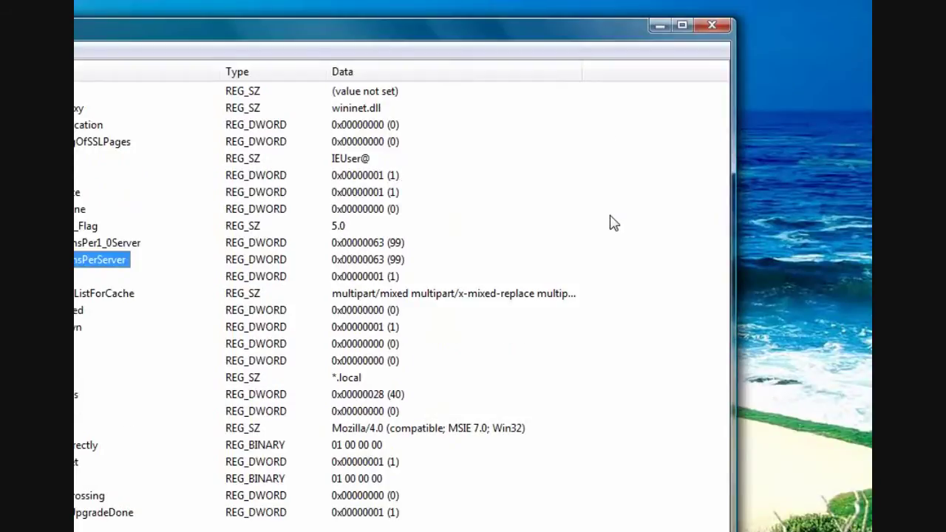
- Create a new DWORD (32-bit) value under Internet Settings, keep its default name, and delete it again
right_click(611, 223)
mouse_move(639, 230)
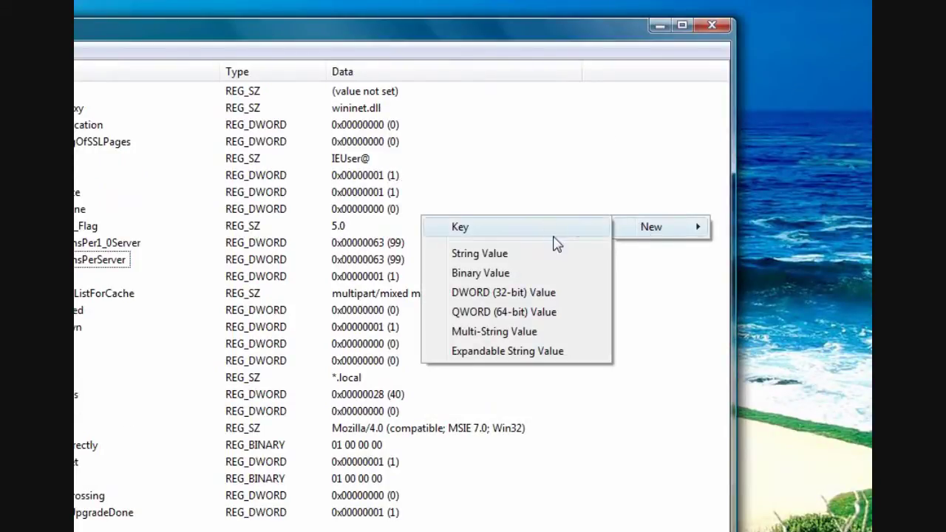
left_click(546, 294)
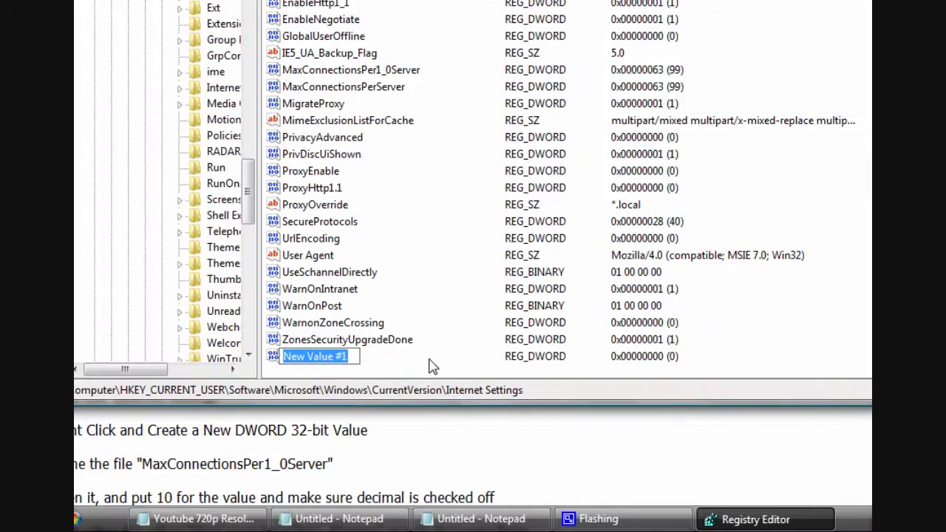
key("Return")
right_click(297, 355)
left_click(372, 414)
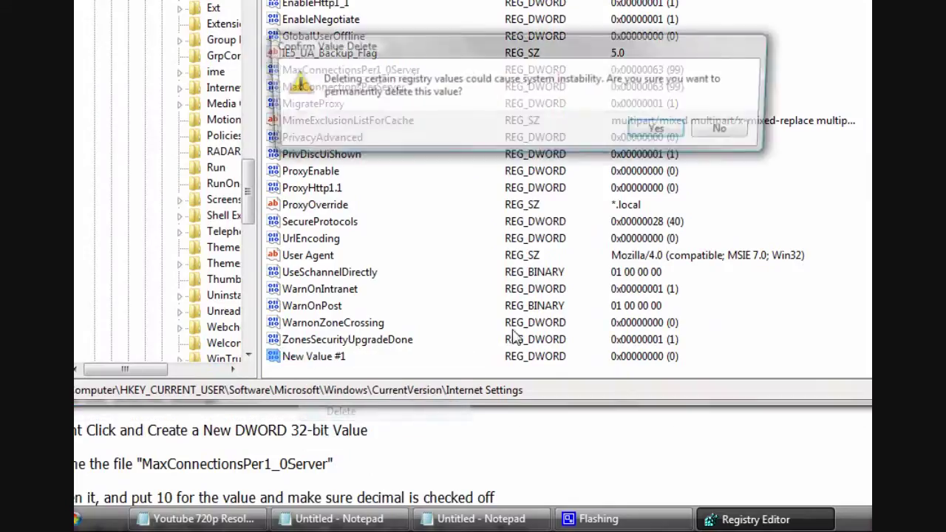
left_click(656, 128)
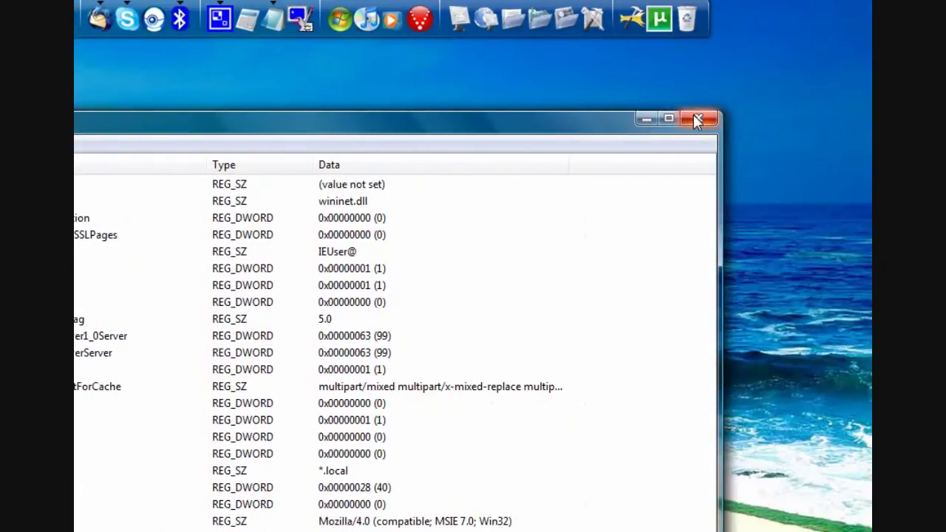
- Close Registry Editor and review the steps listed in the Notepad notes
left_click(696, 120)
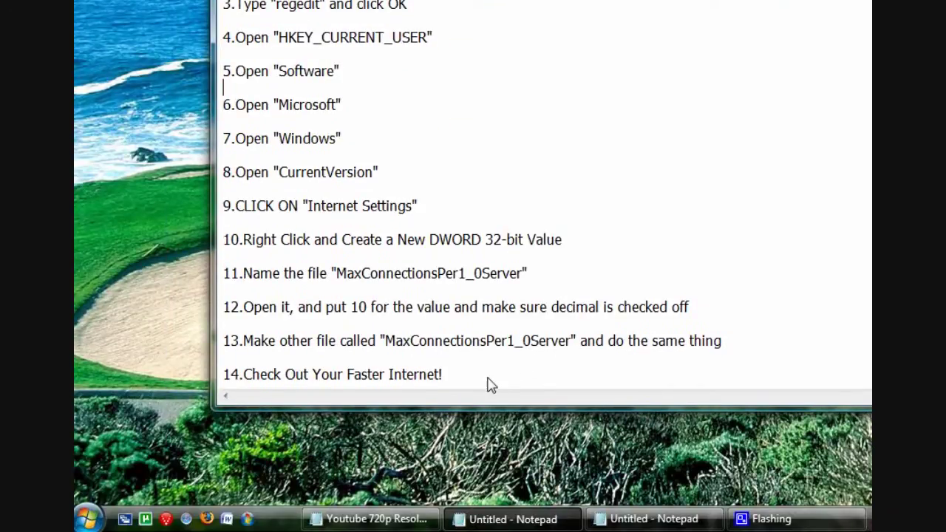
left_click(487, 379)
scroll(499, 278, "up", 1)
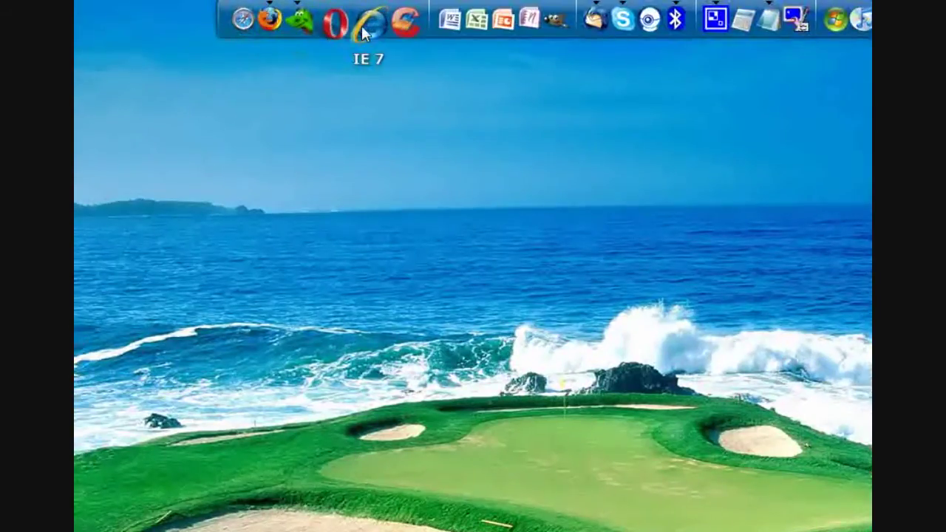
- Open Internet Explorer 7 and delete all of its browsing history, leaving out files and settings stored by add-ons
left_click(365, 28)
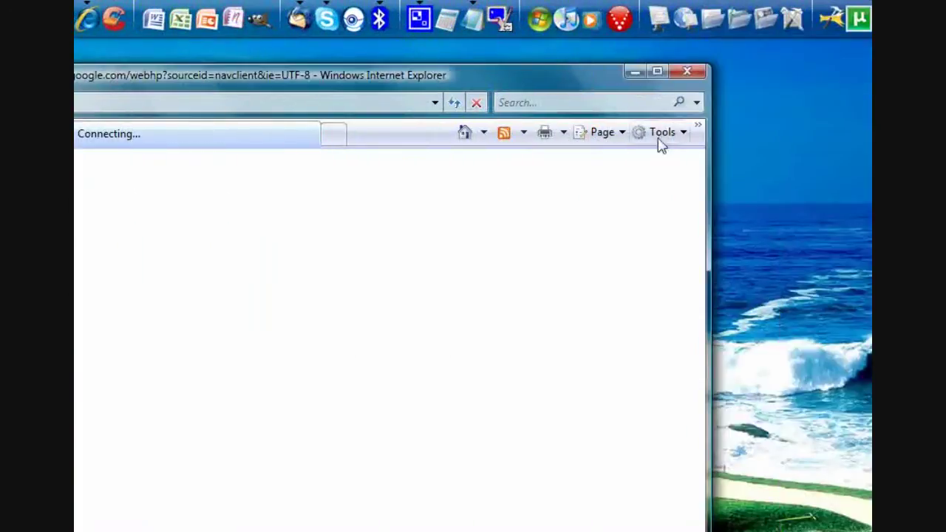
left_click(660, 156)
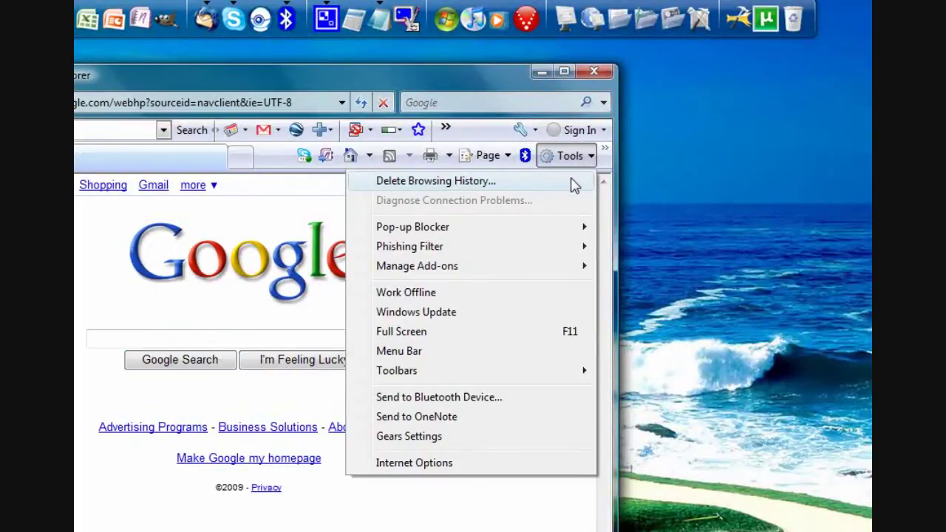
left_click(574, 181)
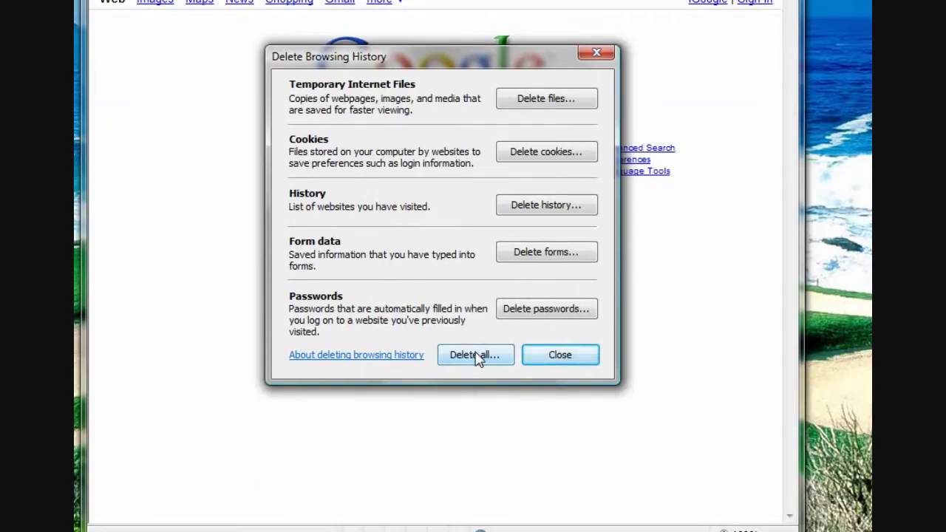
left_click(475, 355)
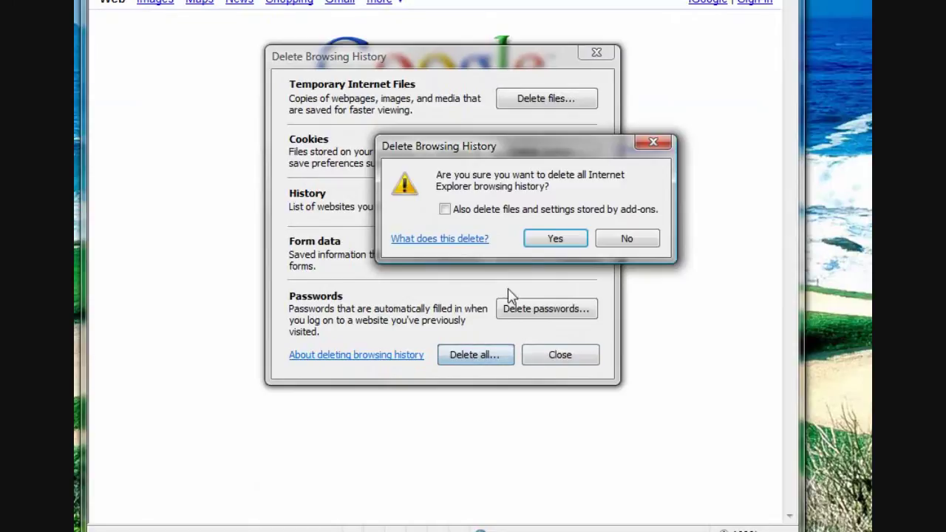
left_click(554, 238)
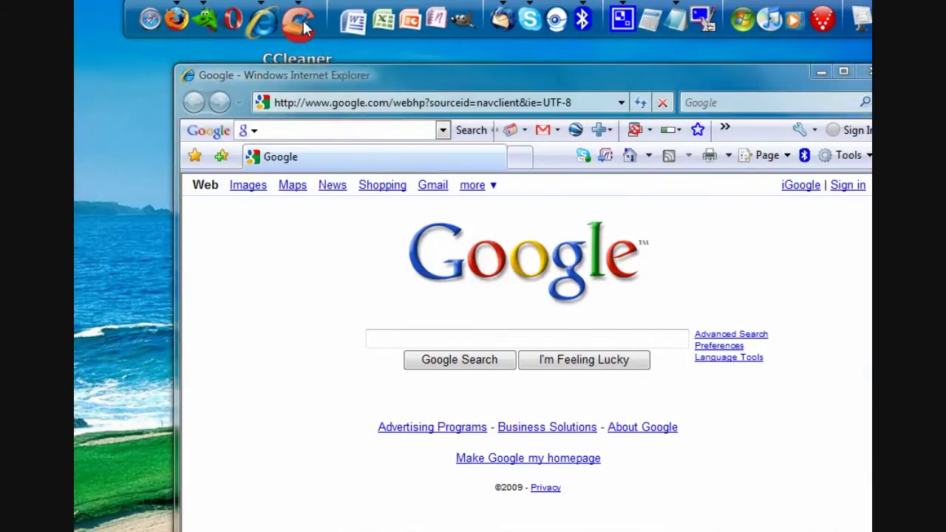
- Open CCleaner, clean the checked Windows items, and close it
left_click(298, 23)
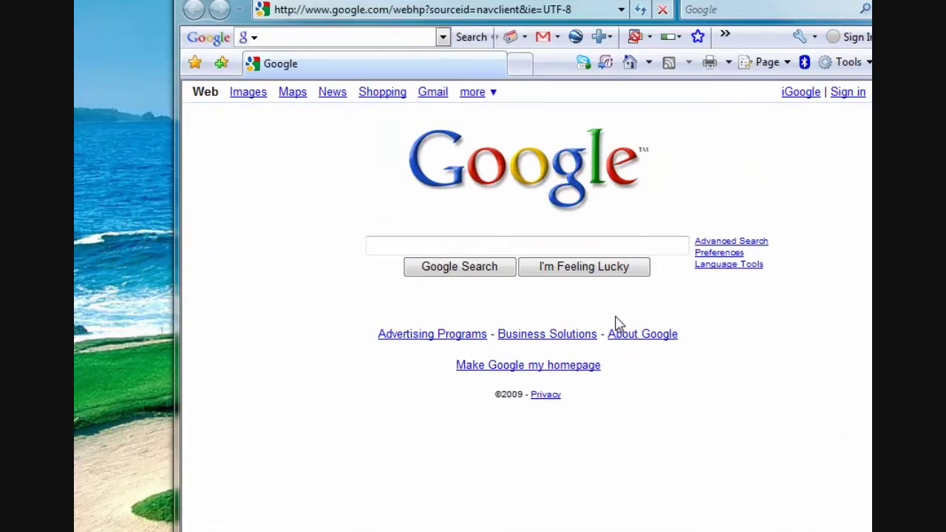
left_click(669, 316)
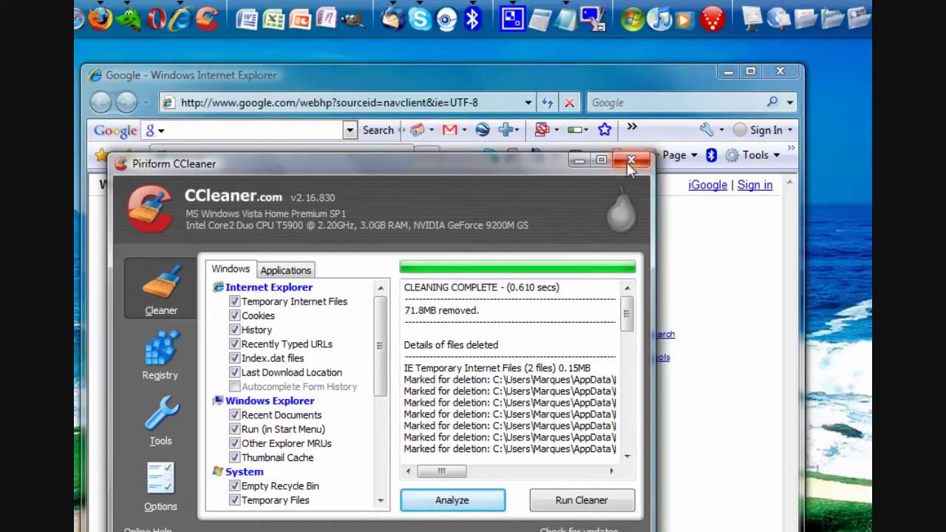
left_click(724, 67)
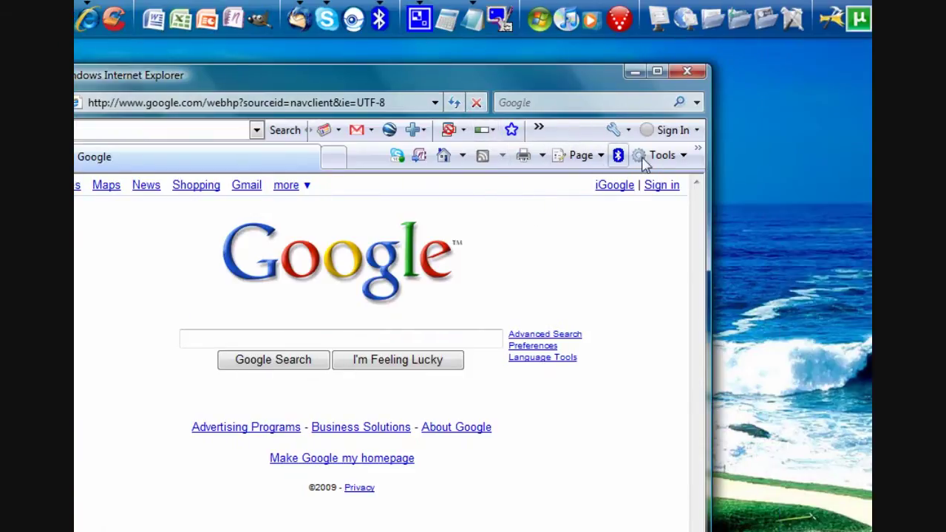
- In Internet Explorer's Internet Options, set the days to keep pages in history to 0 and accept the settings
left_click(754, 156)
left_click(563, 462)
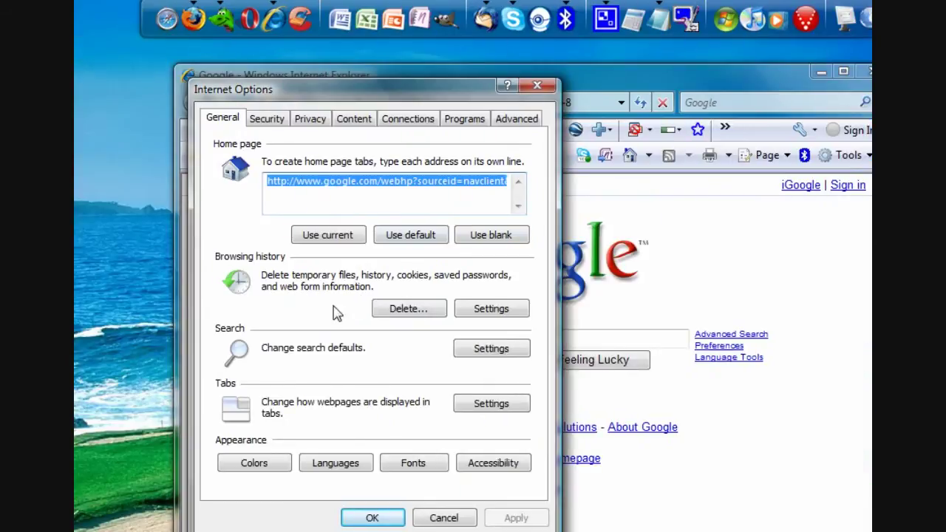
left_click(487, 309)
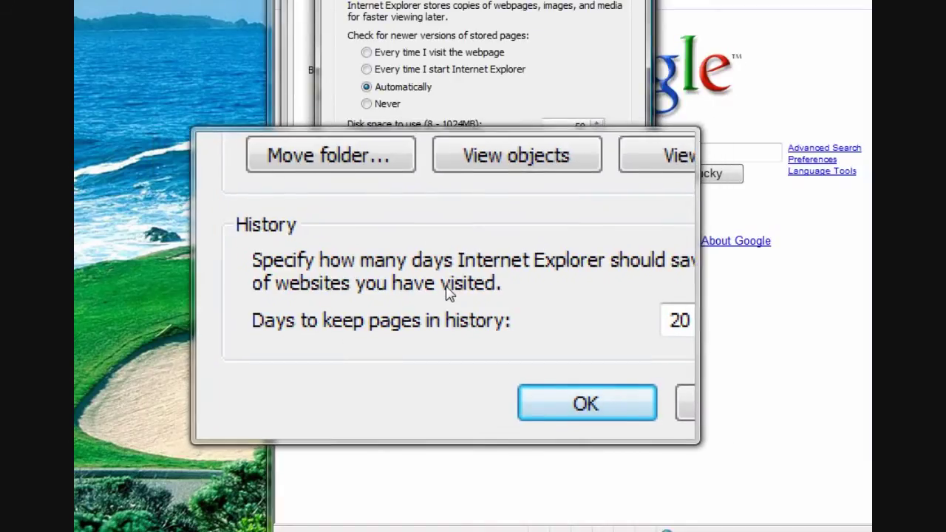
left_click_drag(579, 310, 555, 310)
type("0")
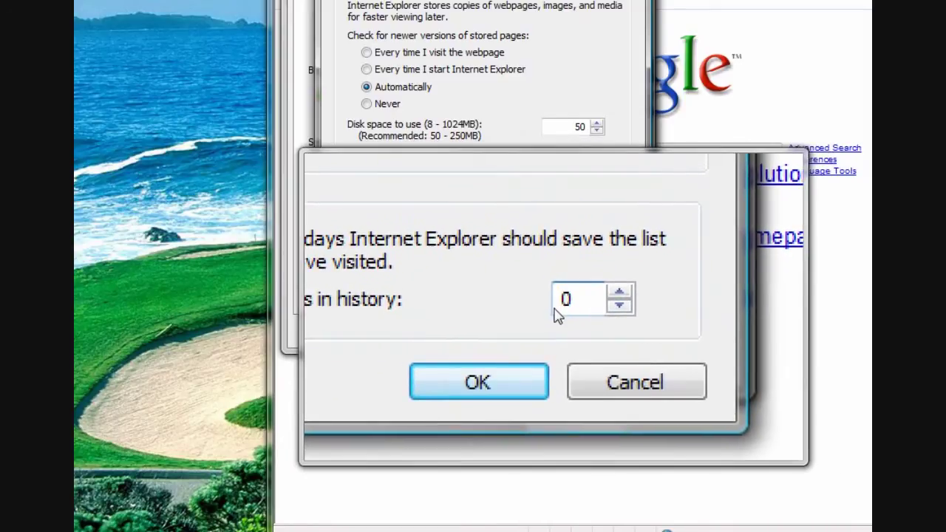
left_click(524, 349)
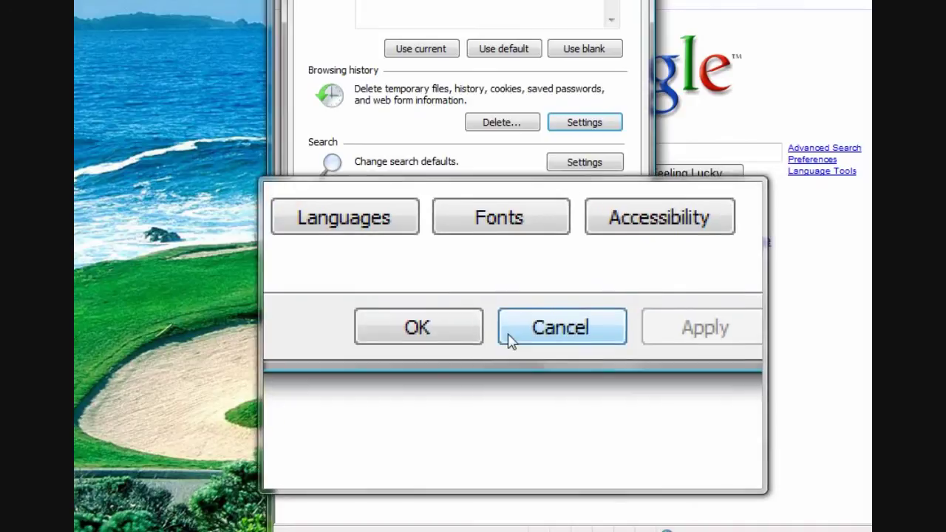
left_click(465, 333)
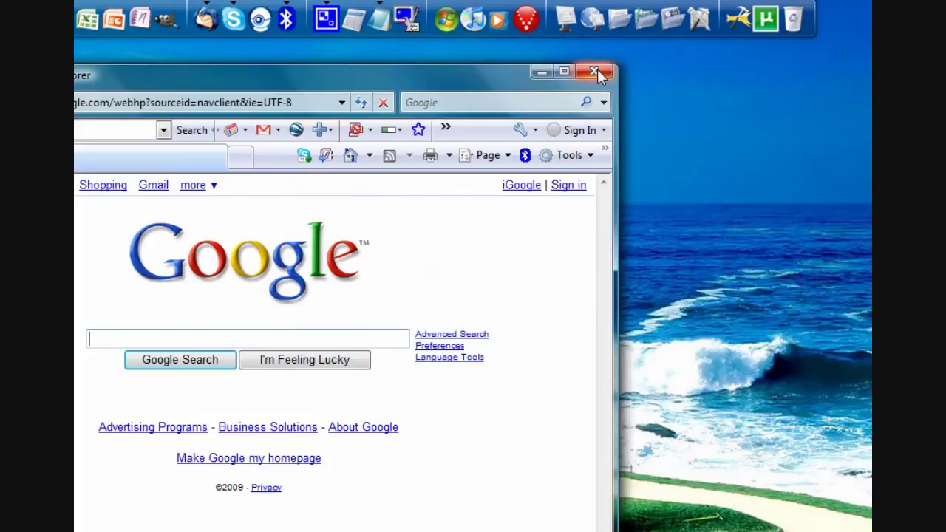
left_click(597, 70)
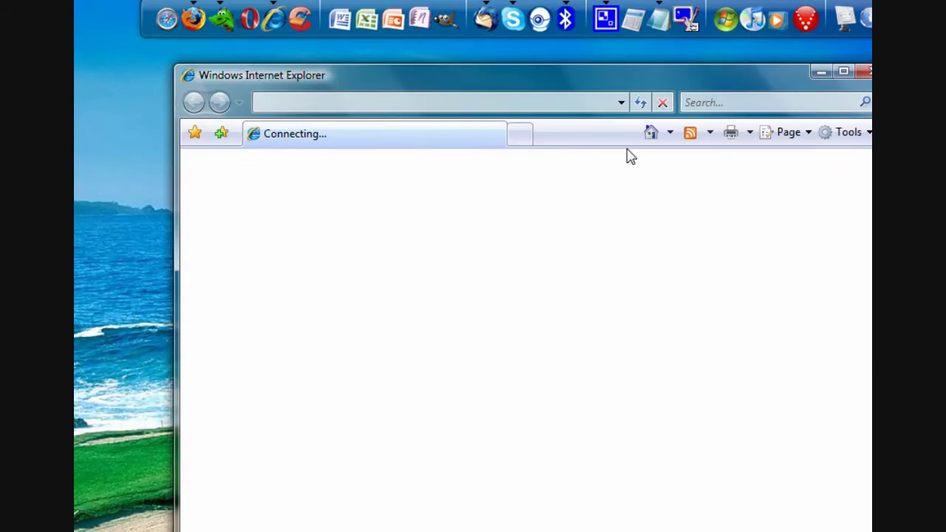
left_click(530, 107)
type("www.youtube.com/")
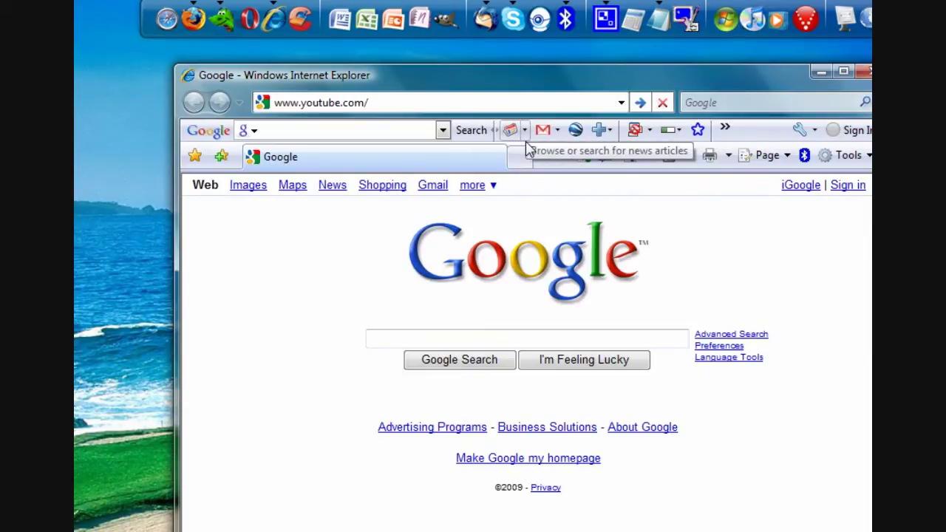
type("marquesbrownlee")
key("Return")
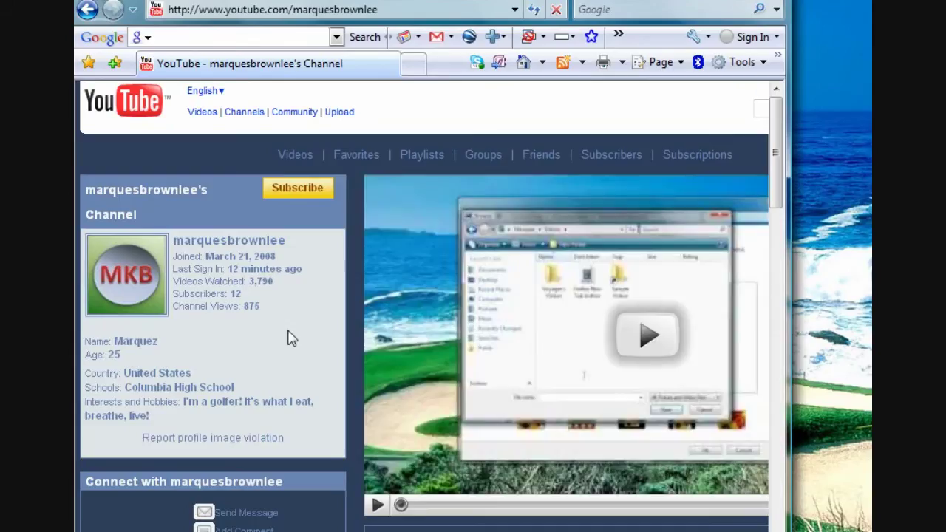
- Look through the YouTube channel page and close Internet Explorer
scroll(292, 333, "down", 5)
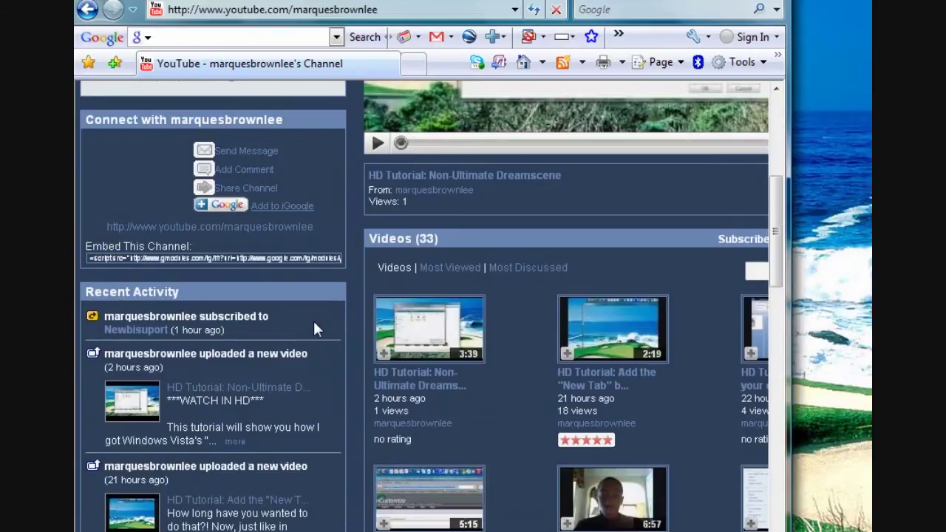
scroll(319, 320, "down", 4)
scroll(319, 322, "up", 9)
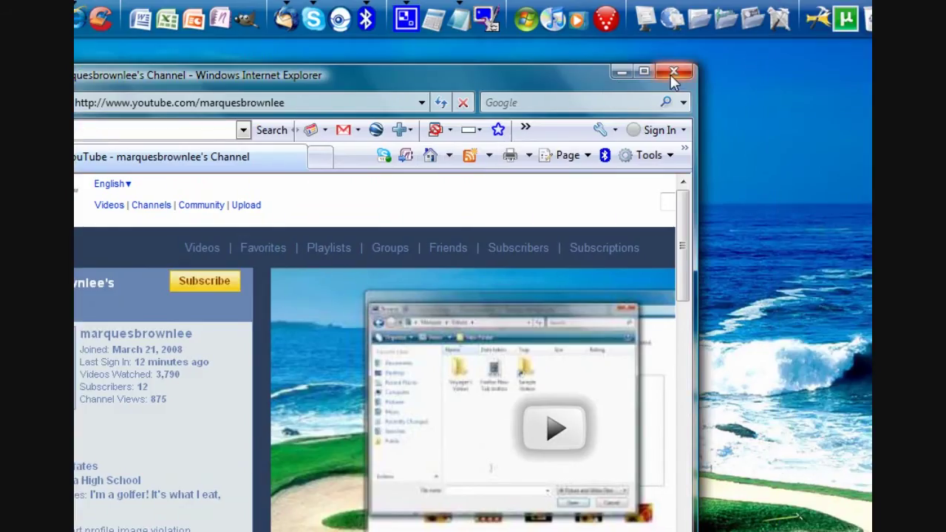
left_click(672, 74)
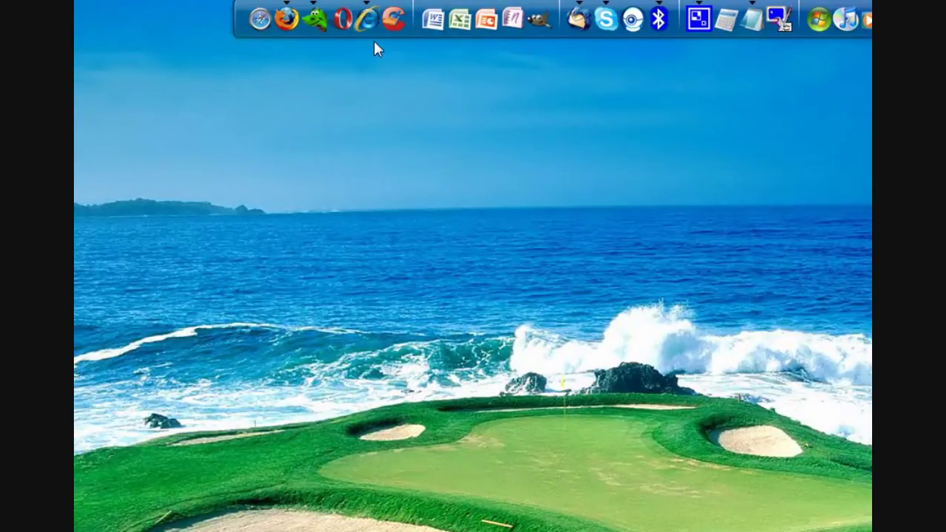
- Reopen Internet Explorer, enter "ie" in the Google search box, and clear it
left_click(370, 24)
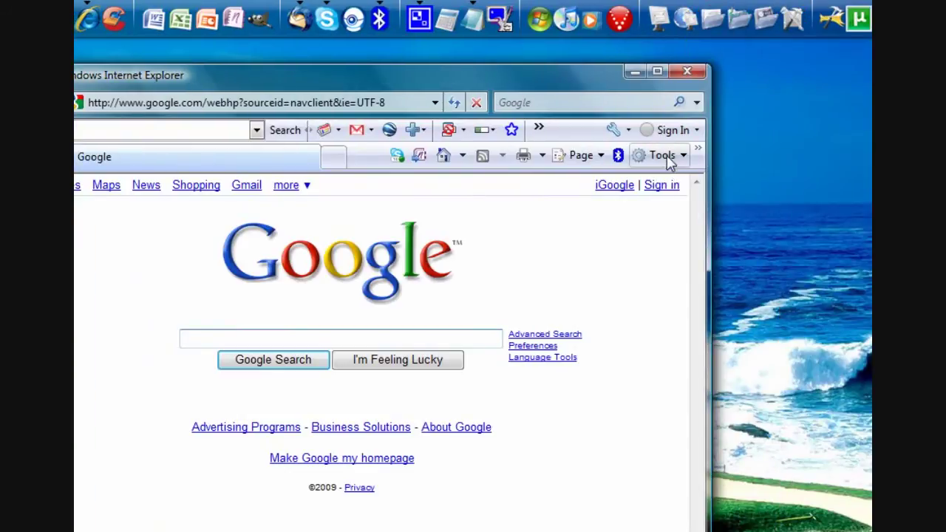
type("ie6")
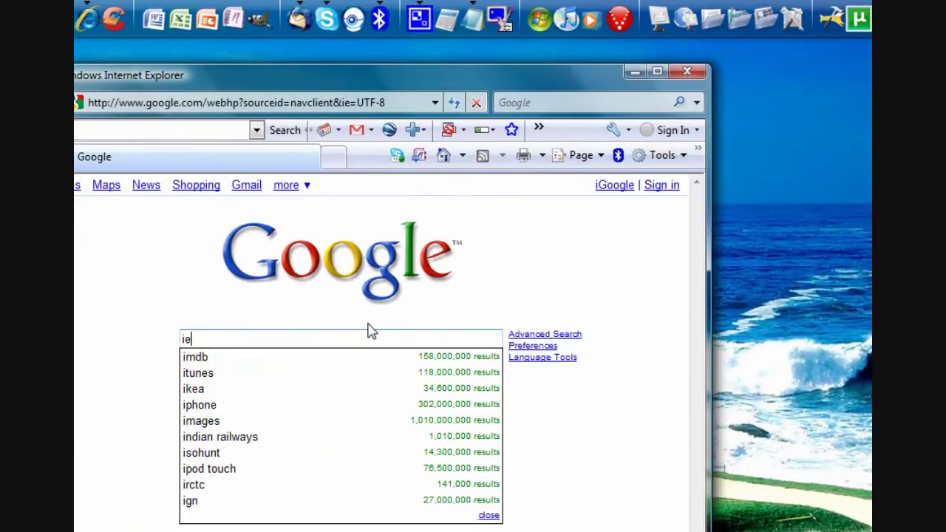
key("BackSpace")
key("BackSpace")
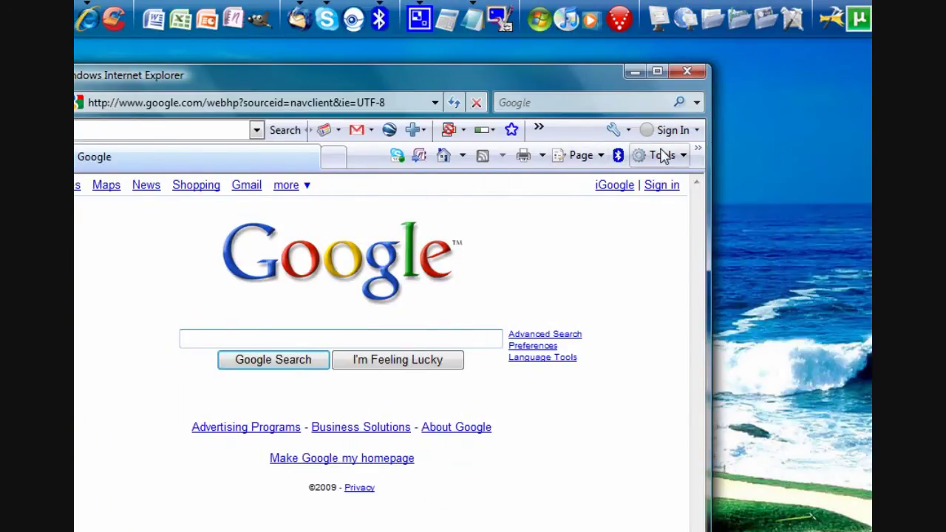
- Look over Internet Explorer's available tool commands, such as Delete Browsing History and Internet Options, and close the browser
left_click(856, 156)
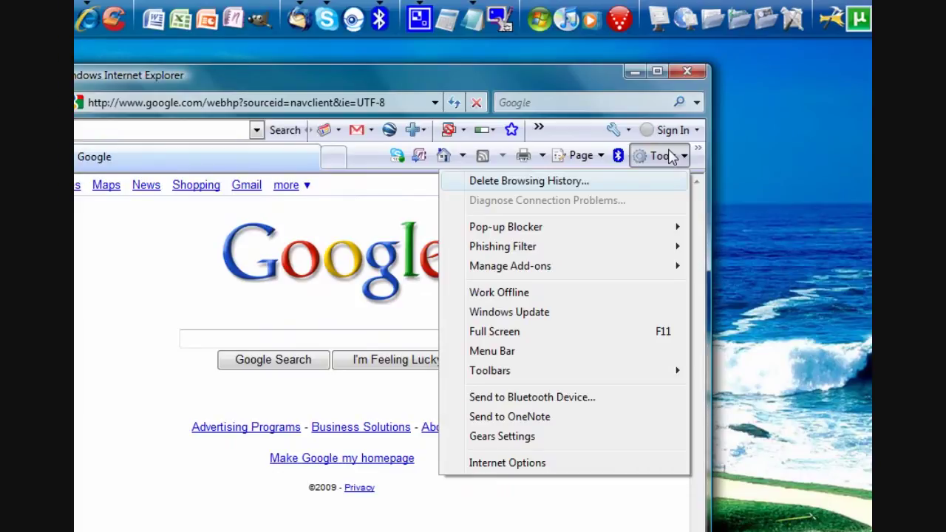
left_click(670, 156)
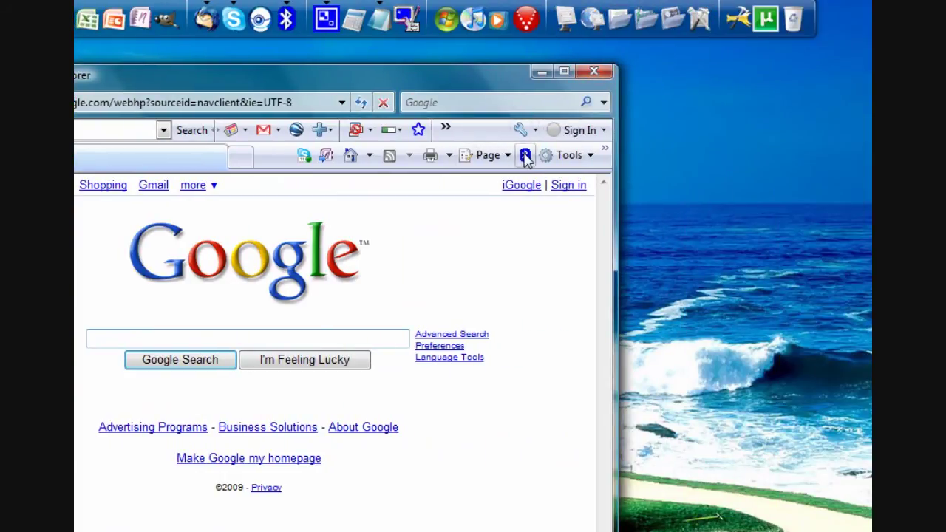
left_click(594, 71)
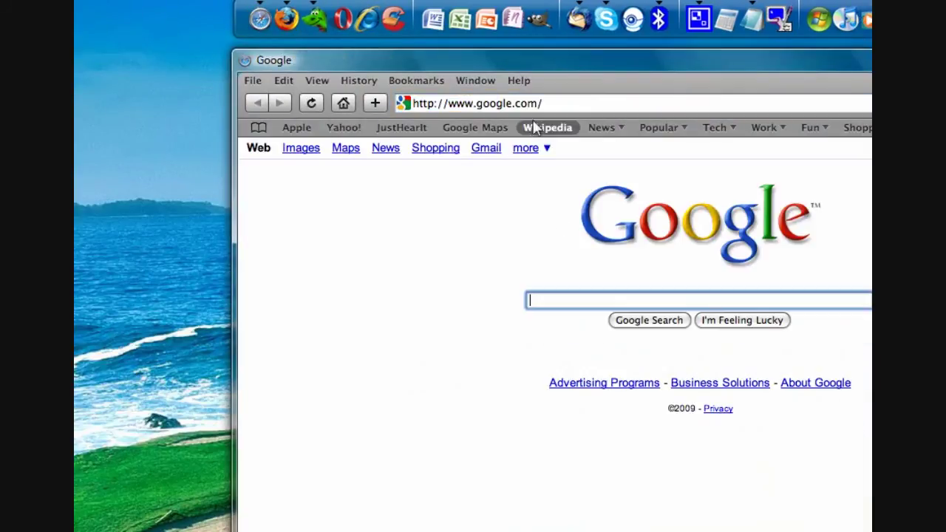
left_click(537, 105)
type("www")
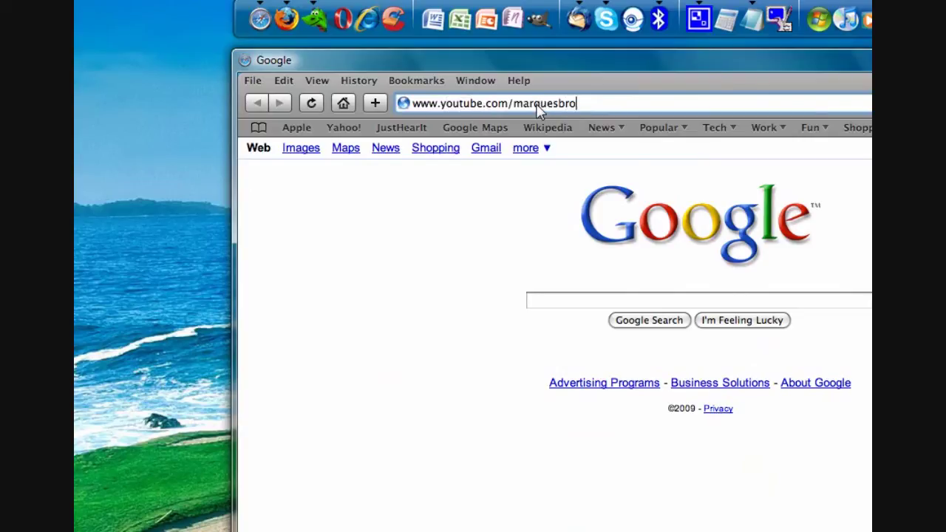
key("Return")
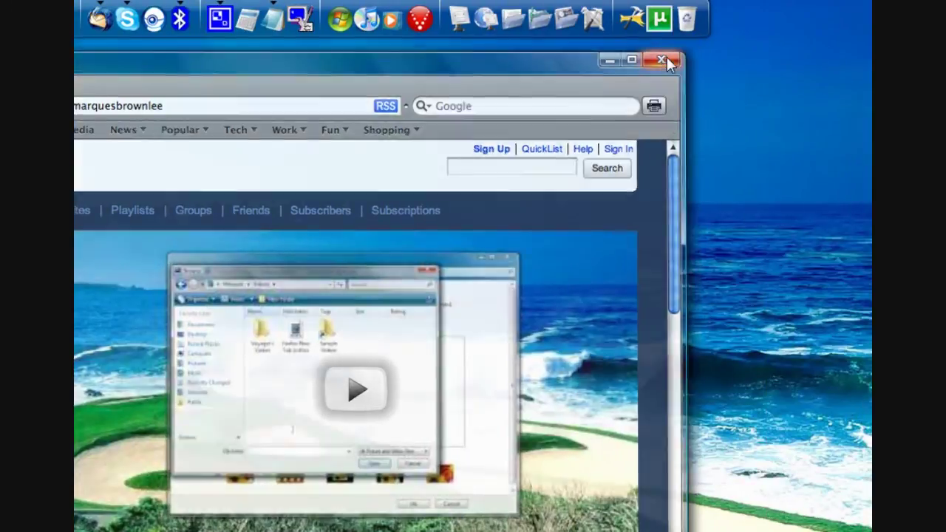
left_click(662, 60)
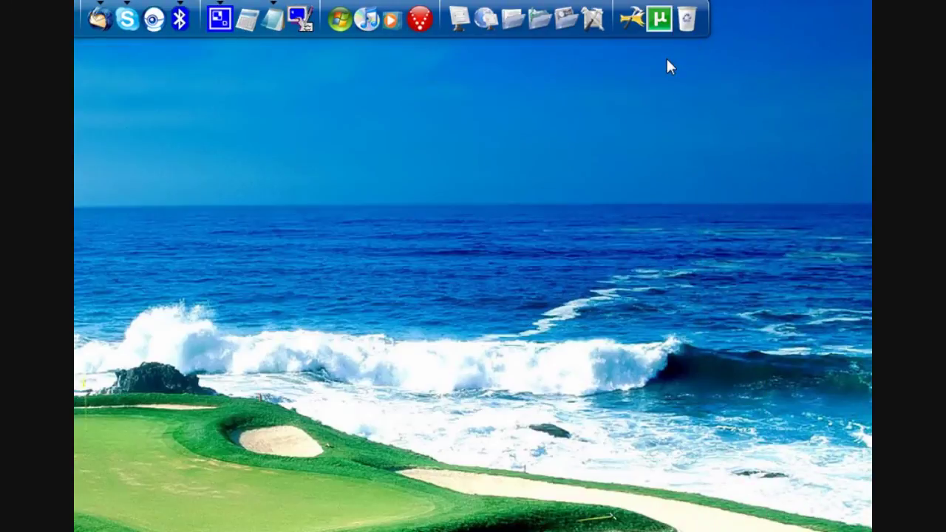